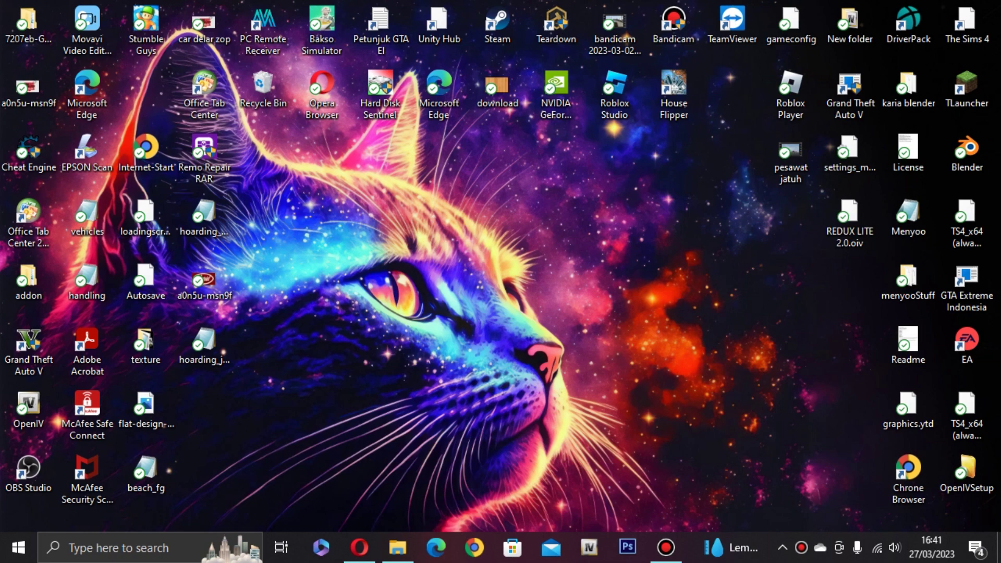
Switch to Opera and search Google Images for "la roads gta 5" in a new tab
{"action": "left_click", "coordinate": [359, 548]}
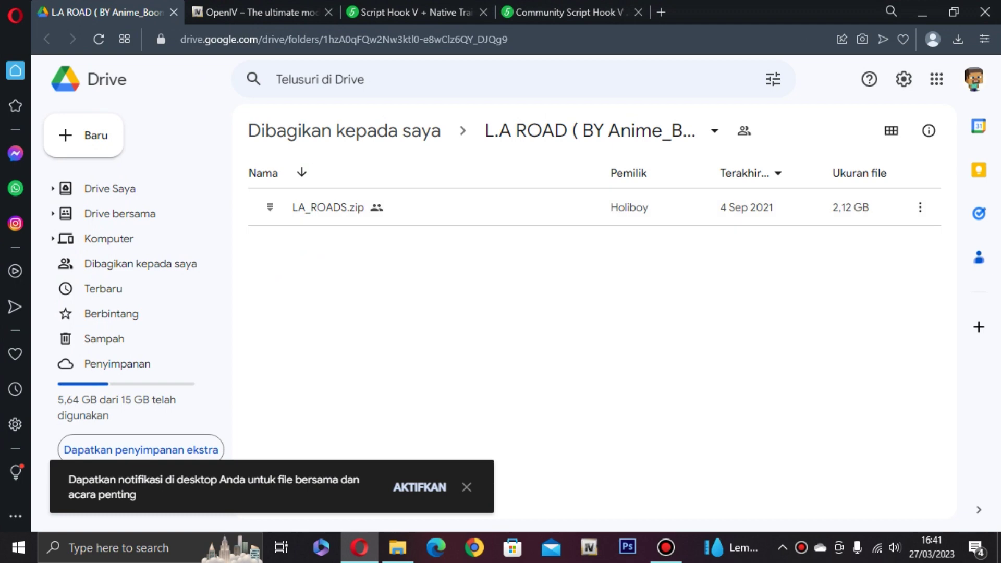
{"action": "key", "text": "ctrl+t"}
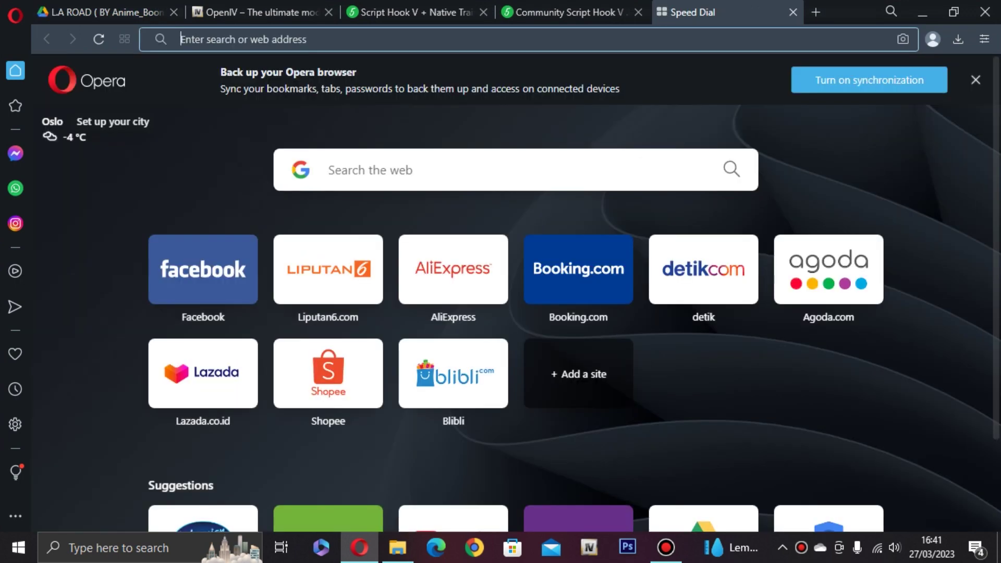
{"action": "type", "text": "la road"}
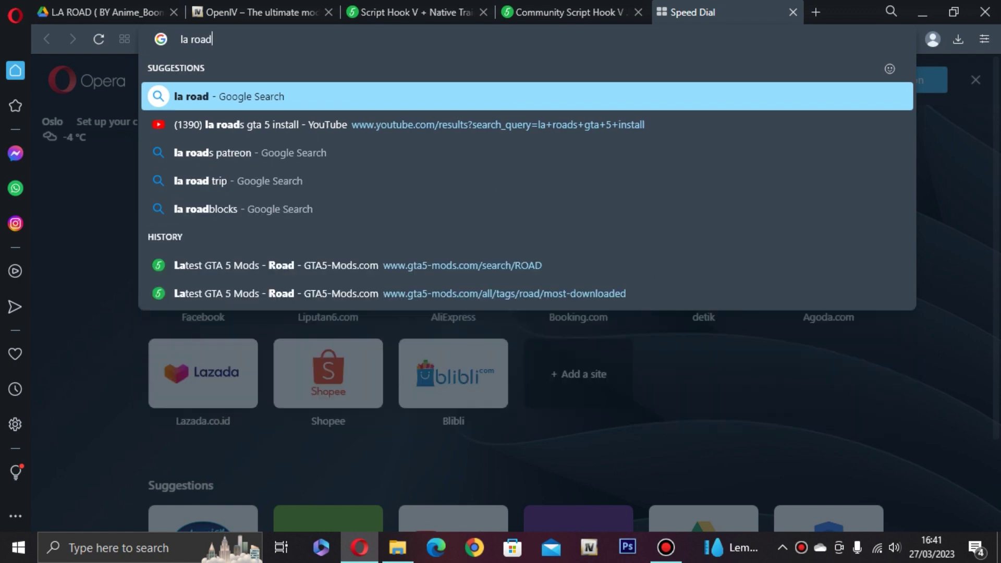
{"action": "type", "text": "s gta 5"}
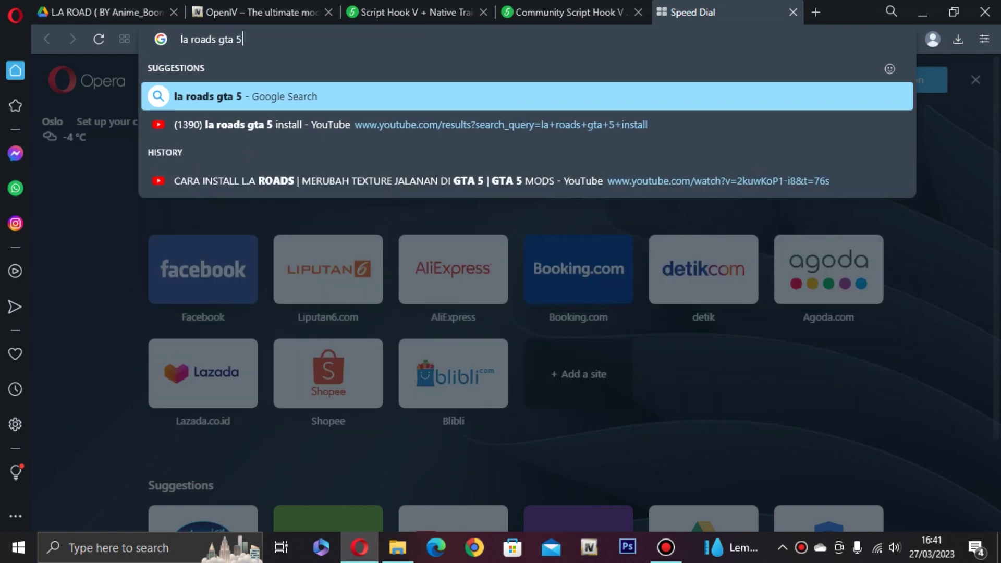
{"action": "key", "text": "Return"}
{"action": "left_click", "coordinate": [196, 140]}
{"action": "scroll", "coordinate": [510, 313], "scroll_direction": "down", "scroll_amount": 1}
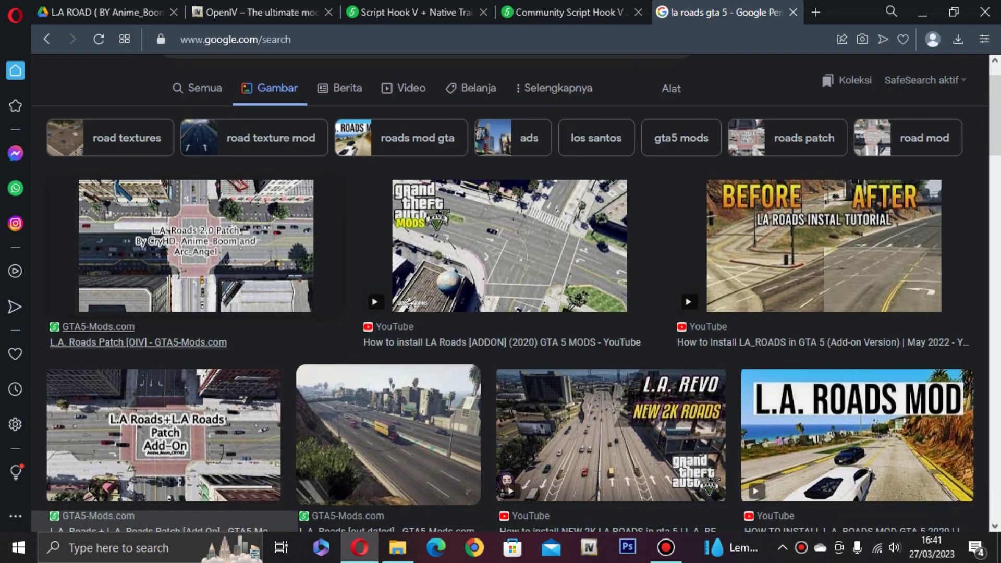
Preview the image results for the L.A. Roads Patch [OIV] and the How to install LA Roads [ADDON] video
{"action": "left_click", "coordinate": [228, 255]}
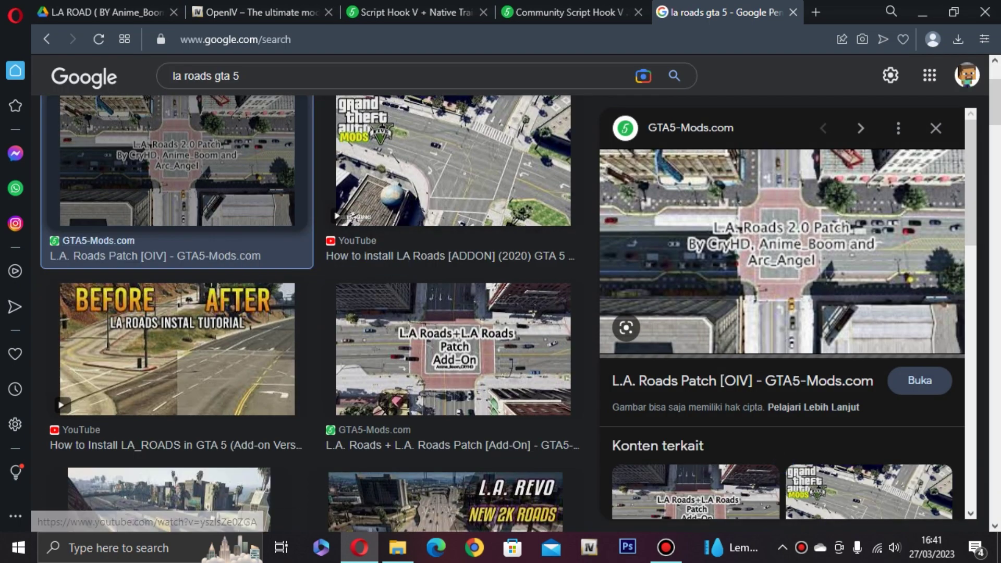
{"action": "left_click", "coordinate": [452, 203]}
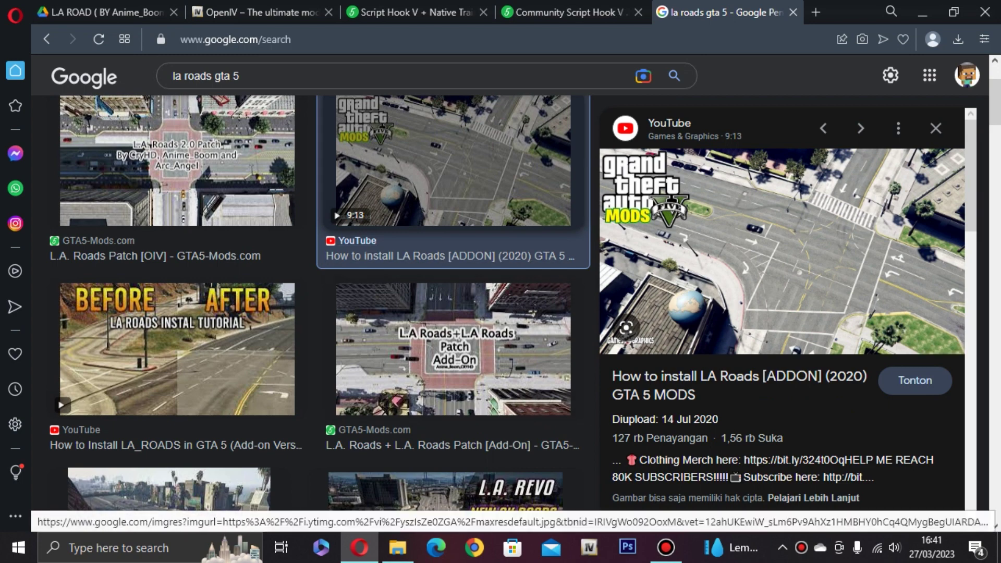
{"action": "key", "text": "Left"}
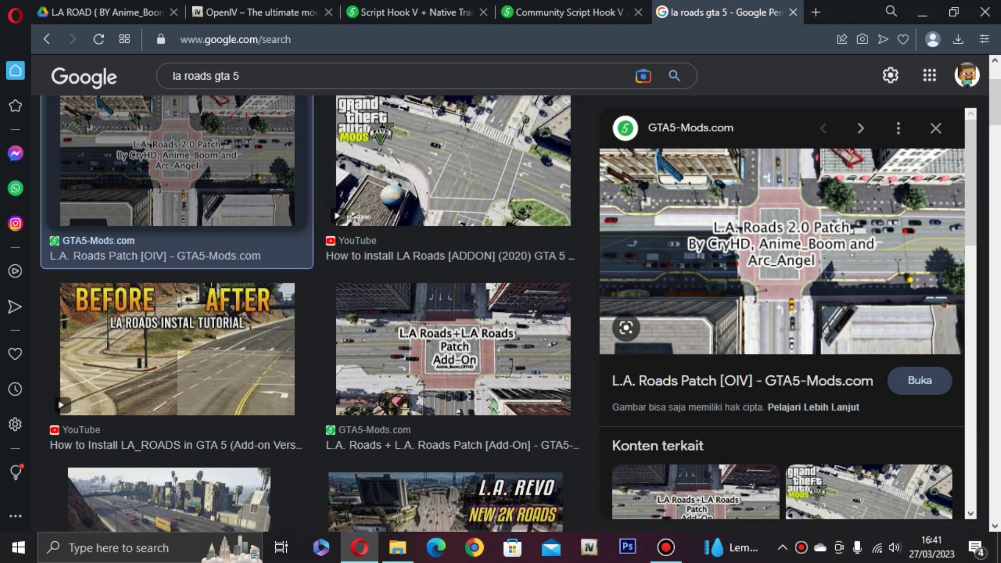
{"action": "key", "text": "Right"}
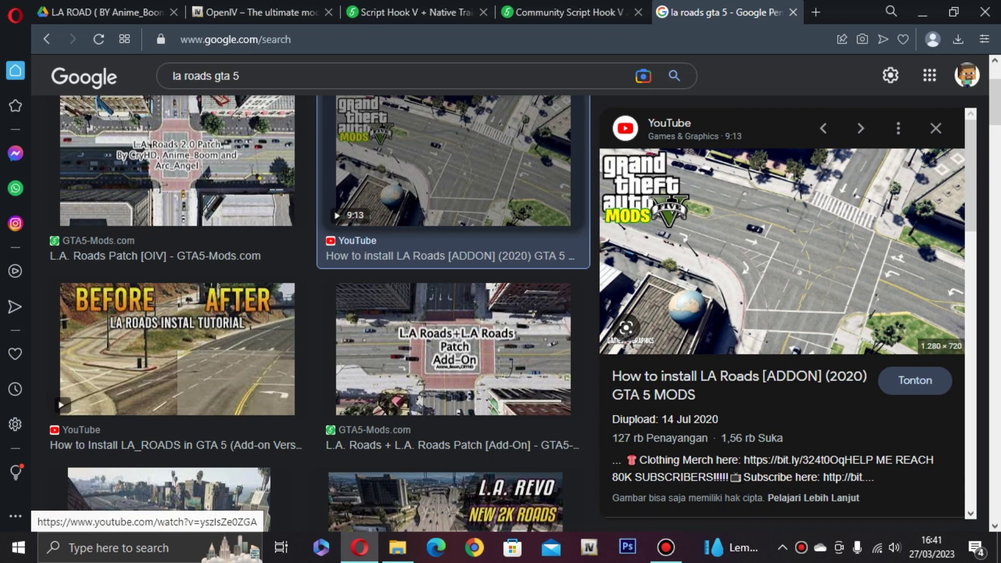
{"action": "left_click", "coordinate": [177, 160]}
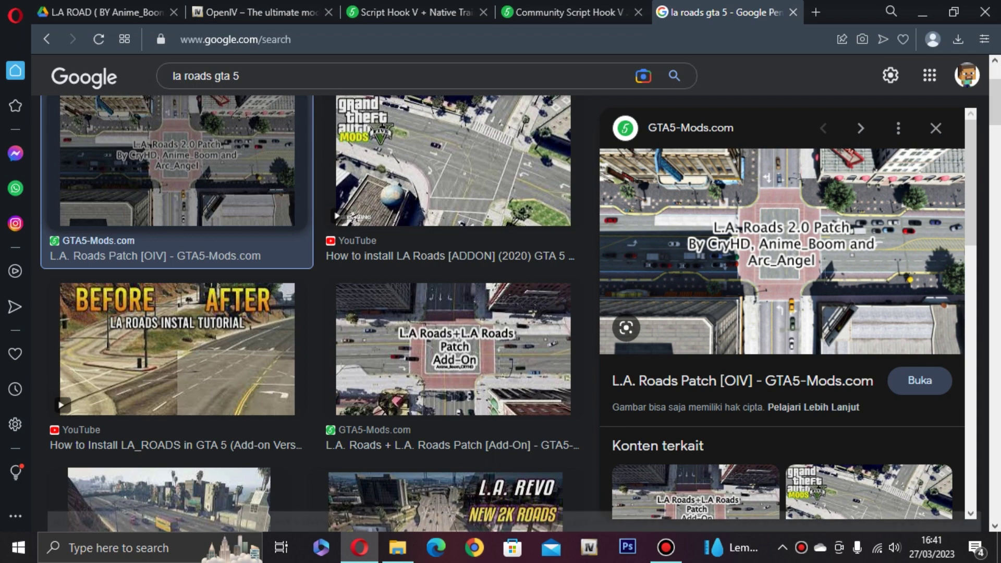
Review the OpenIV, LA_ROADS.zip, Script Hook V + Native Trainer and Community Script Hook V .NET download pages
{"action": "left_click", "coordinate": [260, 12]}
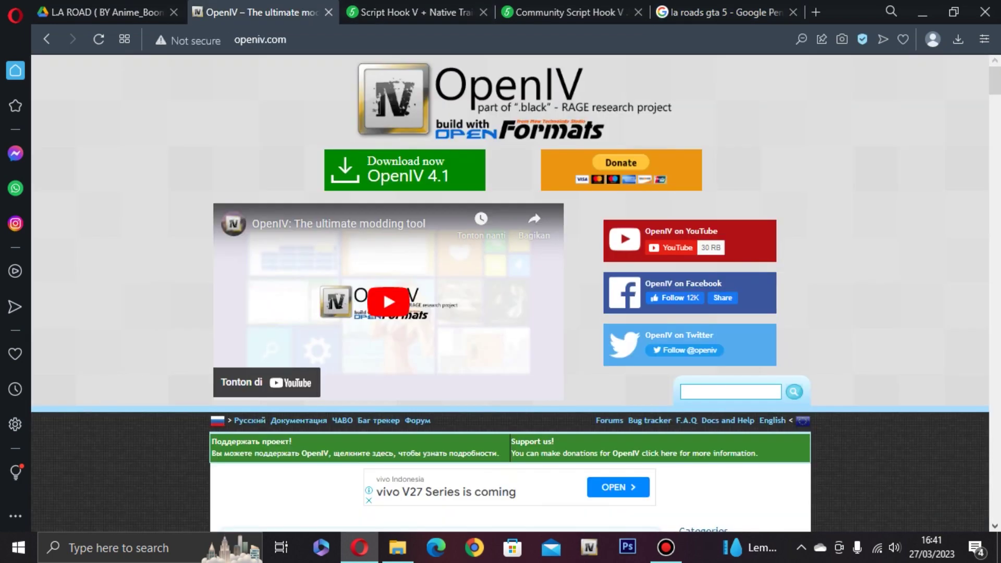
{"action": "left_click", "coordinate": [107, 12]}
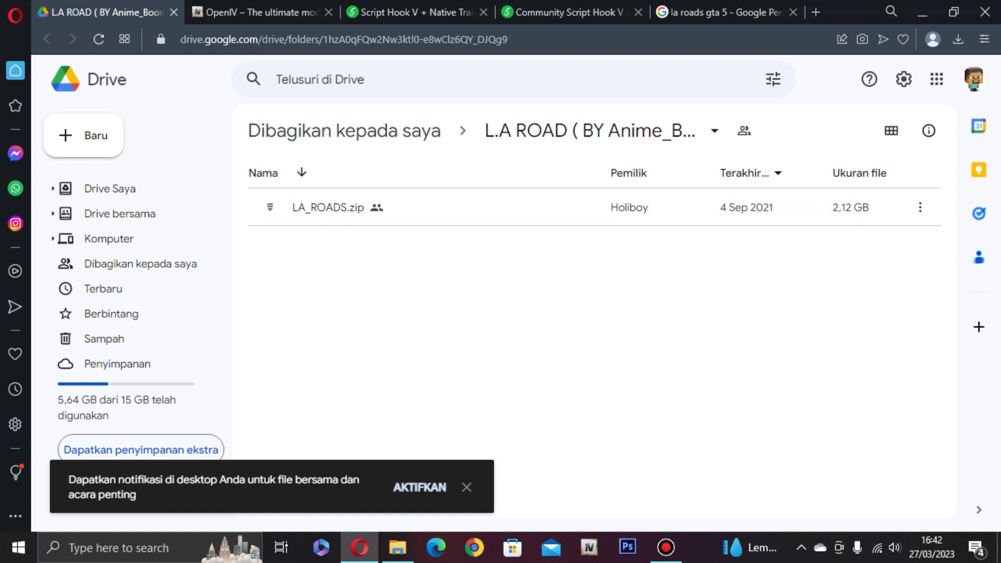
{"action": "left_click", "coordinate": [255, 12]}
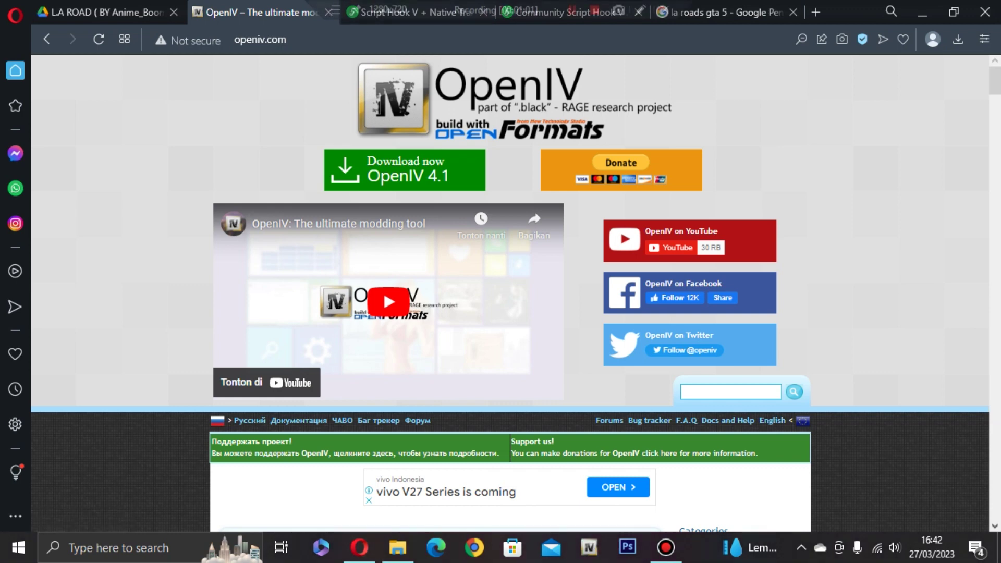
{"action": "left_click", "coordinate": [411, 12]}
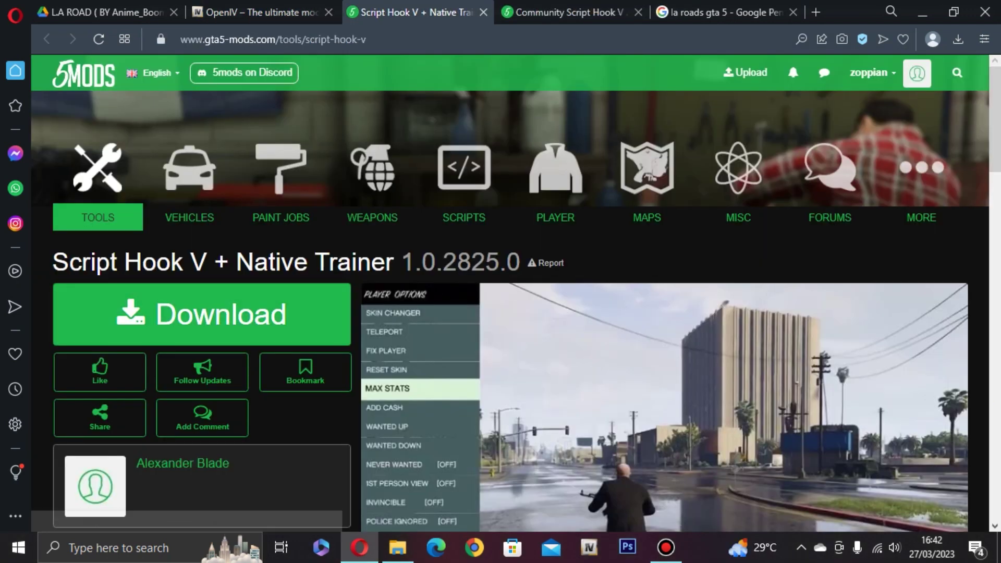
{"action": "mouse_move", "coordinate": [53, 262]}
{"action": "left_mouse_down"}
{"action": "mouse_move", "coordinate": [214, 262]}
{"action": "mouse_move", "coordinate": [53, 262]}
{"action": "left_mouse_up"}
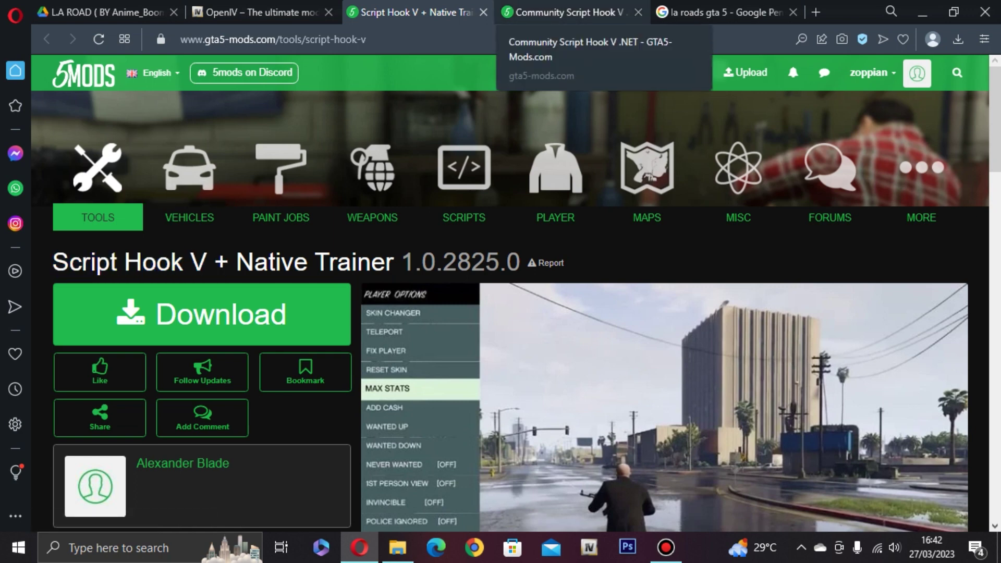
{"action": "left_click", "coordinate": [565, 12]}
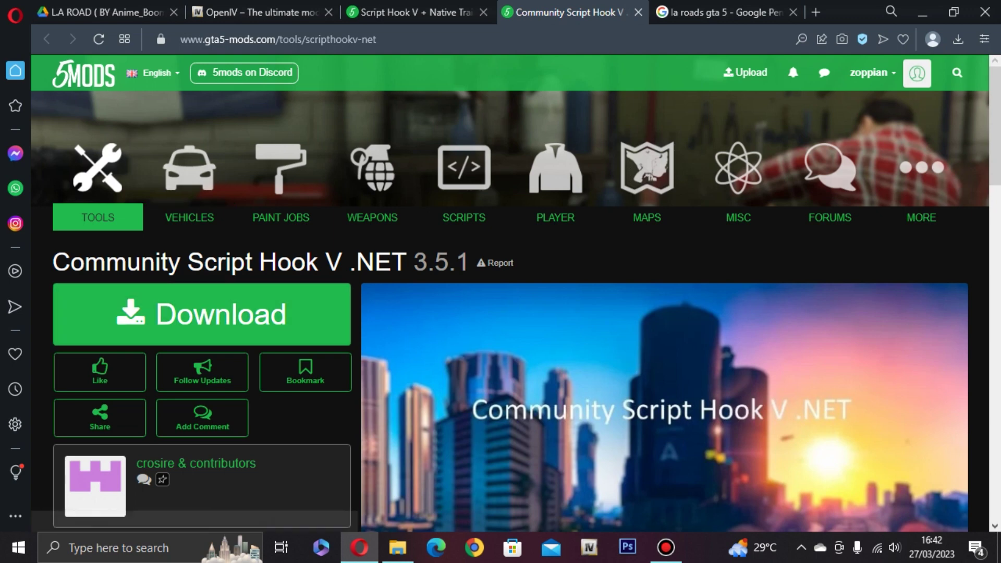
{"action": "mouse_move", "coordinate": [84, 262]}
{"action": "left_mouse_down"}
{"action": "mouse_move", "coordinate": [414, 262]}
{"action": "mouse_move", "coordinate": [52, 262]}
{"action": "mouse_move", "coordinate": [406, 262]}
{"action": "mouse_move", "coordinate": [84, 263]}
{"action": "left_mouse_up"}
Launch OpenIV for the Windows version of Grand Theft Auto V and turn on edit mode
{"action": "left_click", "coordinate": [397, 547]}
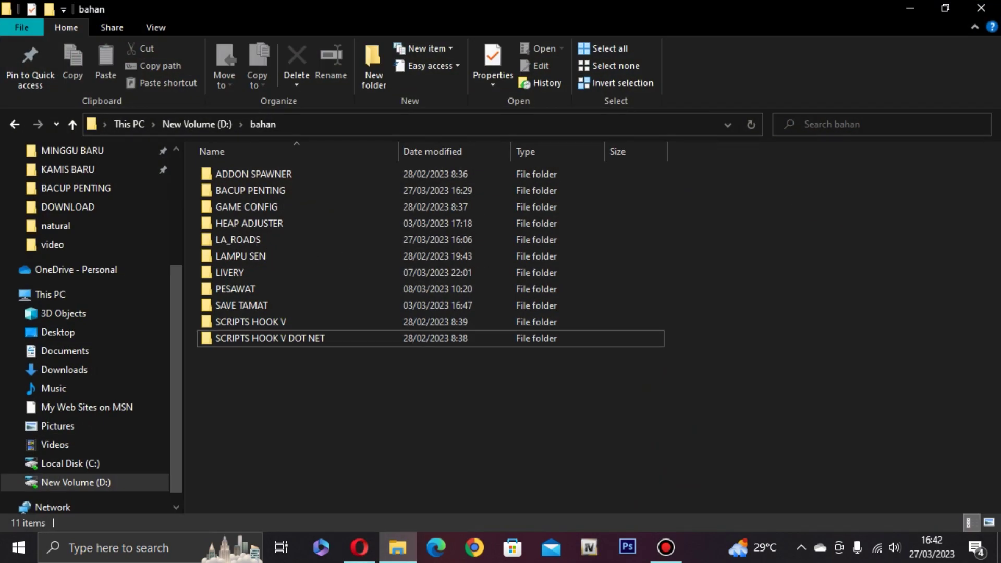
{"action": "left_click", "coordinate": [589, 547]}
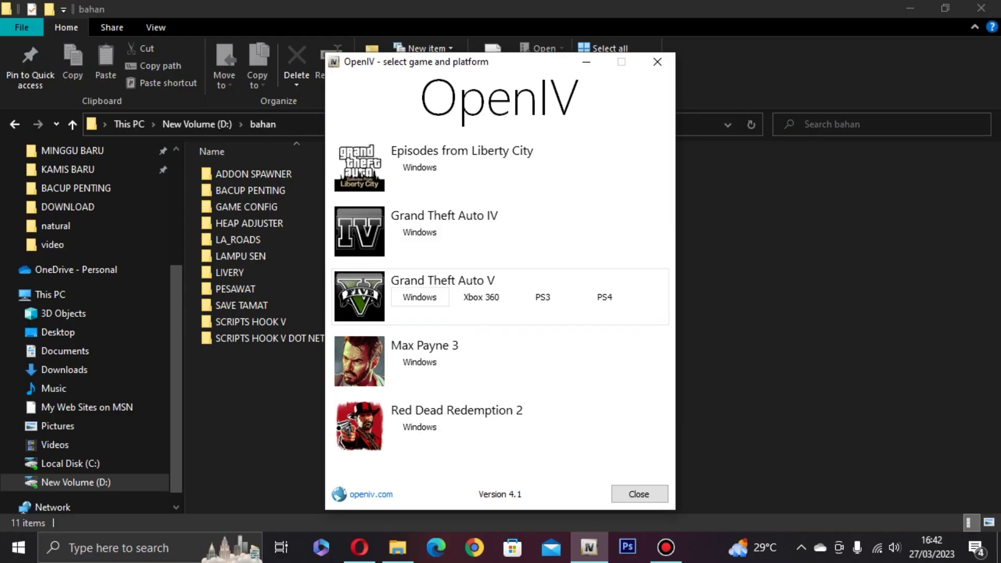
{"action": "left_click", "coordinate": [493, 266]}
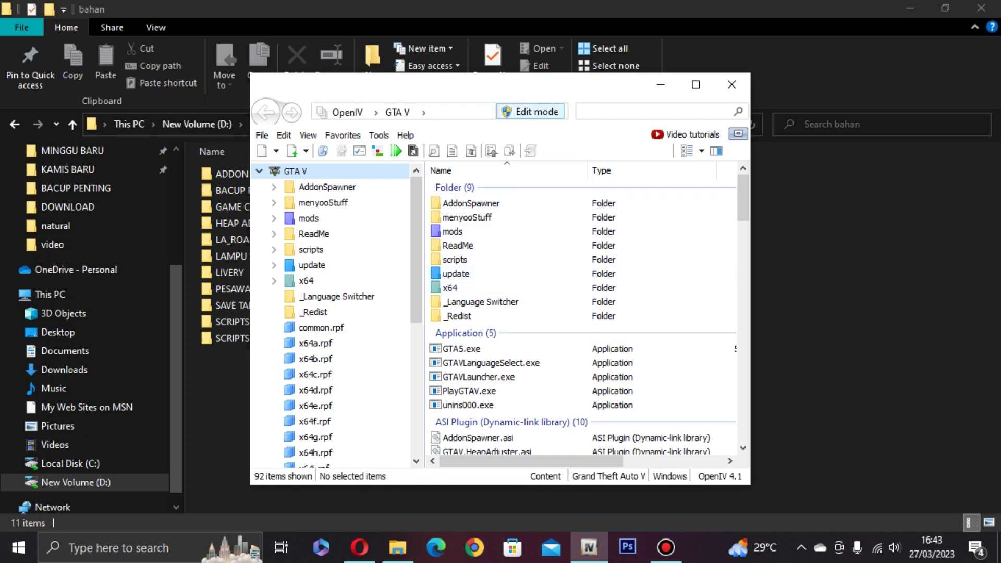
{"action": "left_click", "coordinate": [530, 111]}
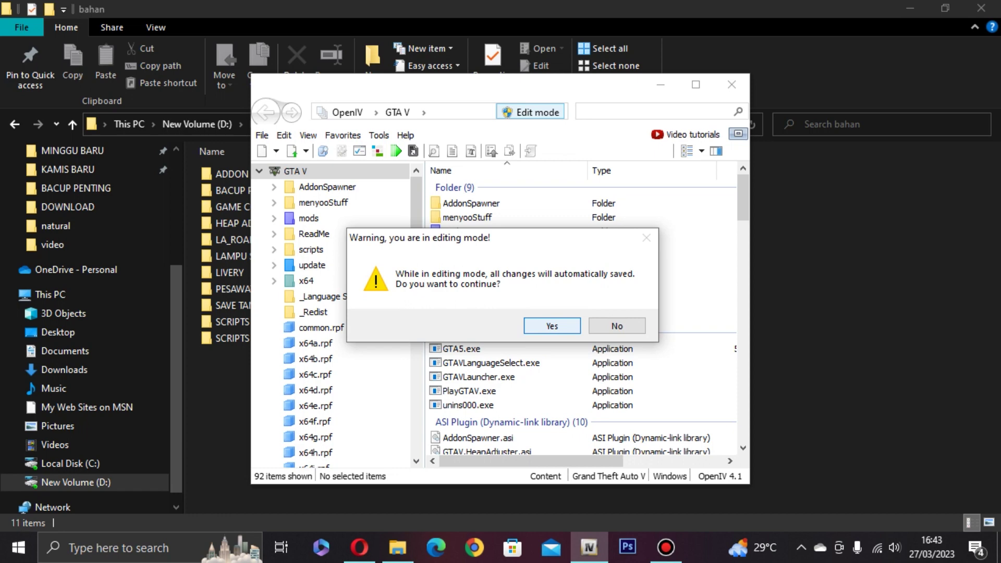
{"action": "key", "text": "Return"}
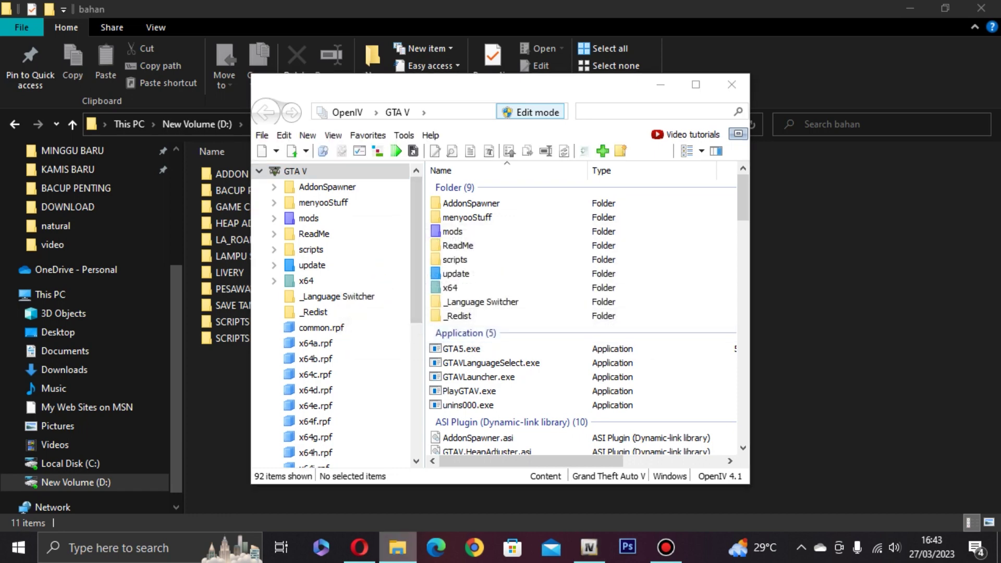
Minimize the open windows and open the file location of the desktop's Grand Theft Auto V shortcut
{"action": "right_click", "coordinate": [397, 547]}
{"action": "left_click", "coordinate": [397, 547]}
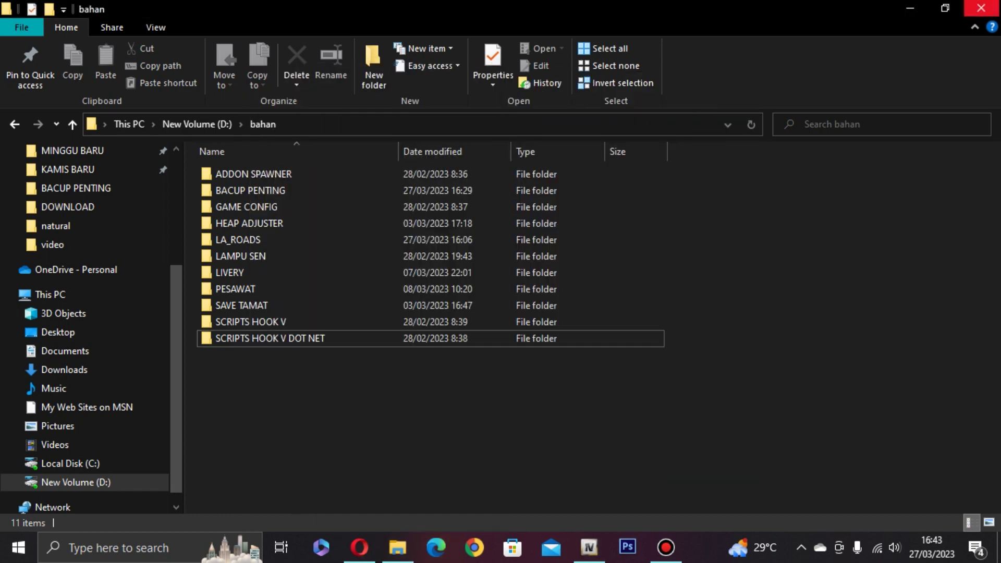
{"action": "left_click", "coordinate": [910, 8]}
{"action": "left_click", "coordinate": [912, 8]}
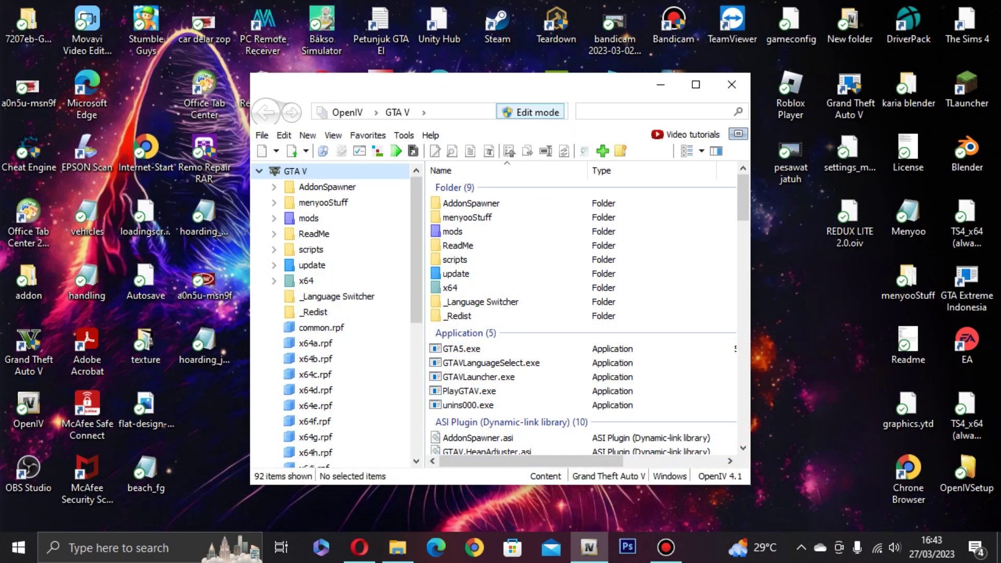
{"action": "left_click", "coordinate": [660, 85]}
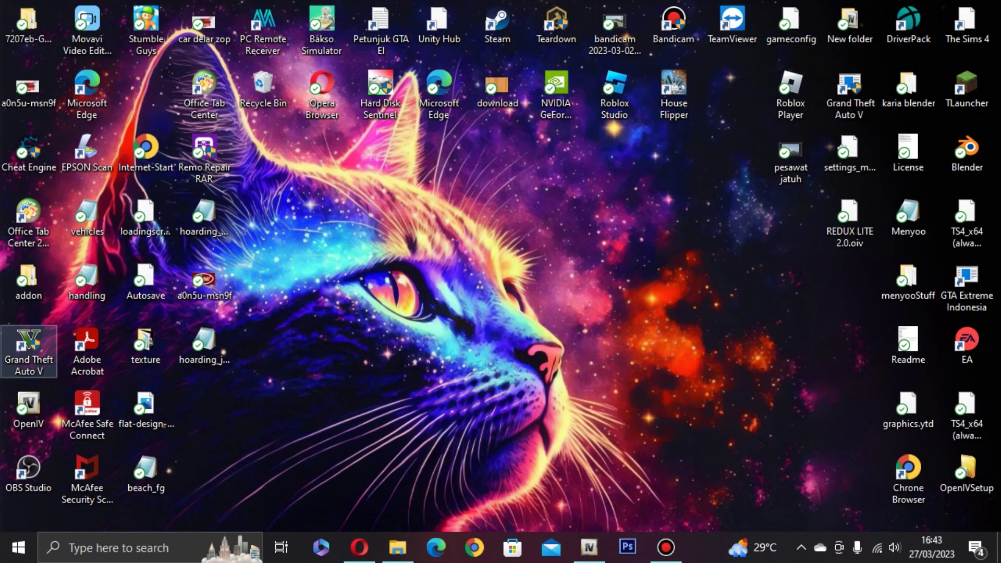
{"action": "right_click", "coordinate": [27, 341]}
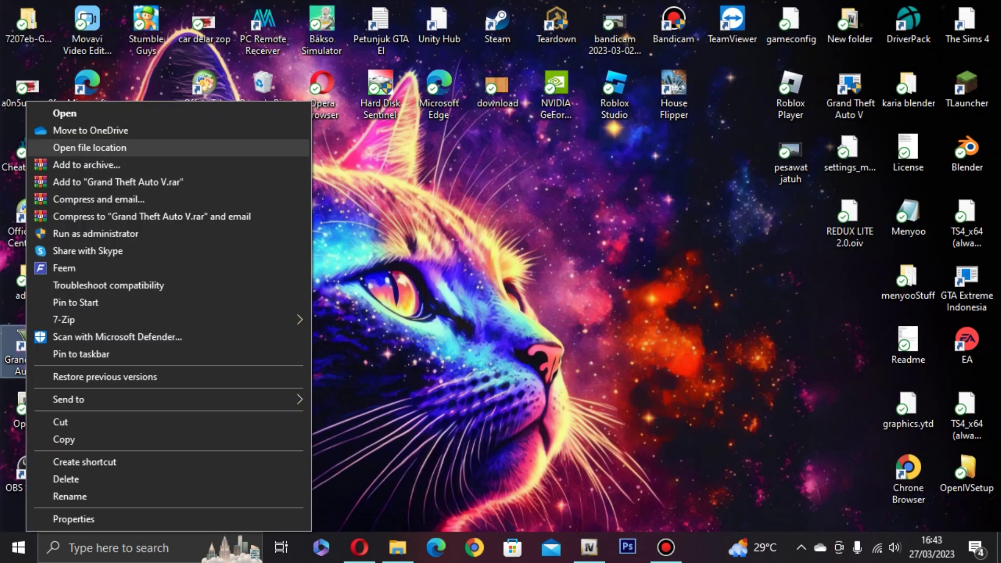
{"action": "left_click", "coordinate": [89, 148]}
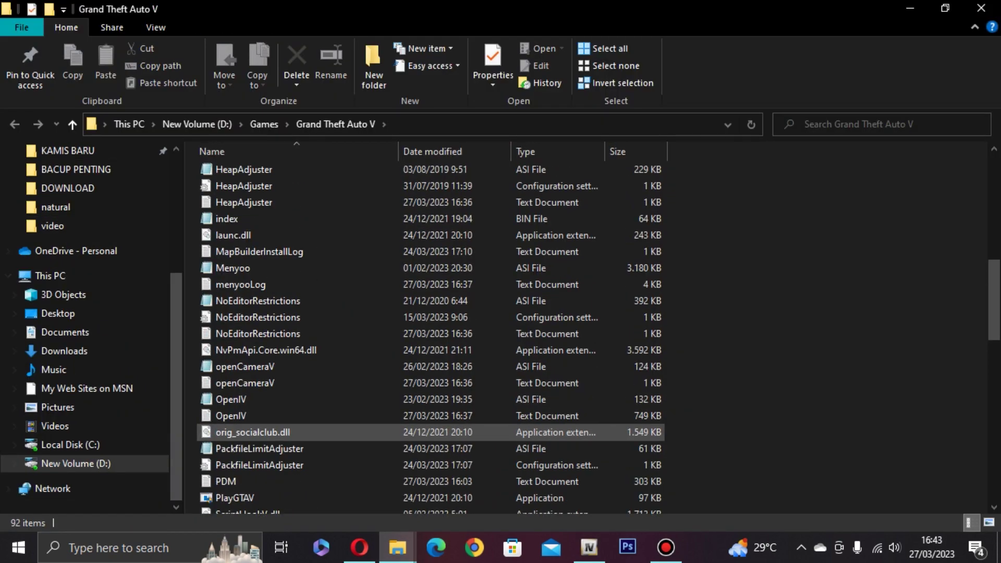
{"action": "scroll", "coordinate": [430, 338], "scroll_direction": "up", "scroll_amount": 8}
{"action": "scroll", "coordinate": [229, 245], "scroll_direction": "down", "scroll_amount": 1}
{"action": "scroll", "coordinate": [229, 245], "scroll_direction": "up", "scroll_amount": 1}
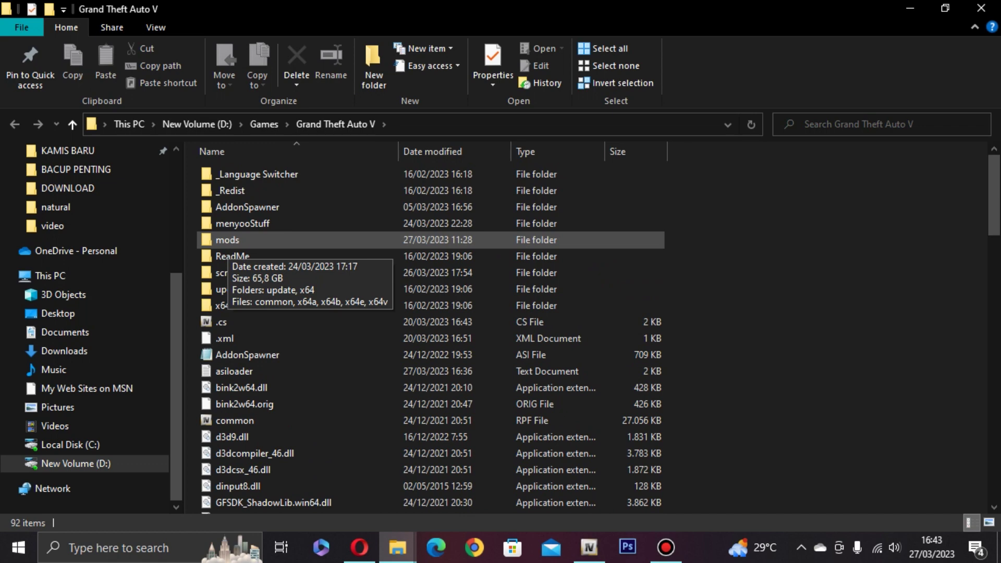
Try creating a new folder in the Grand Theft Auto V directory and permanently delete it
{"action": "right_click", "coordinate": [815, 256]}
{"action": "mouse_move", "coordinate": [855, 445]}
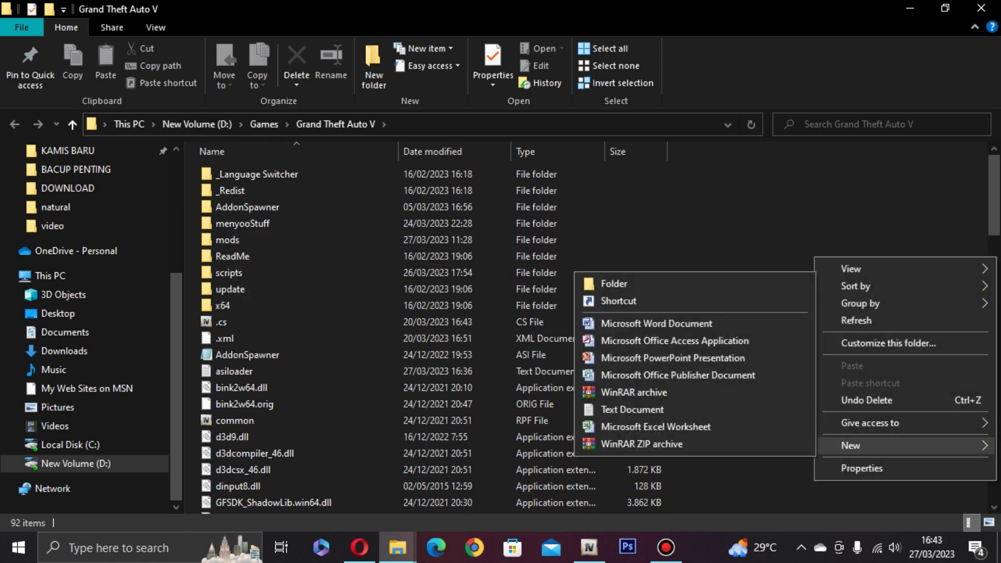
{"action": "left_click", "coordinate": [614, 283]}
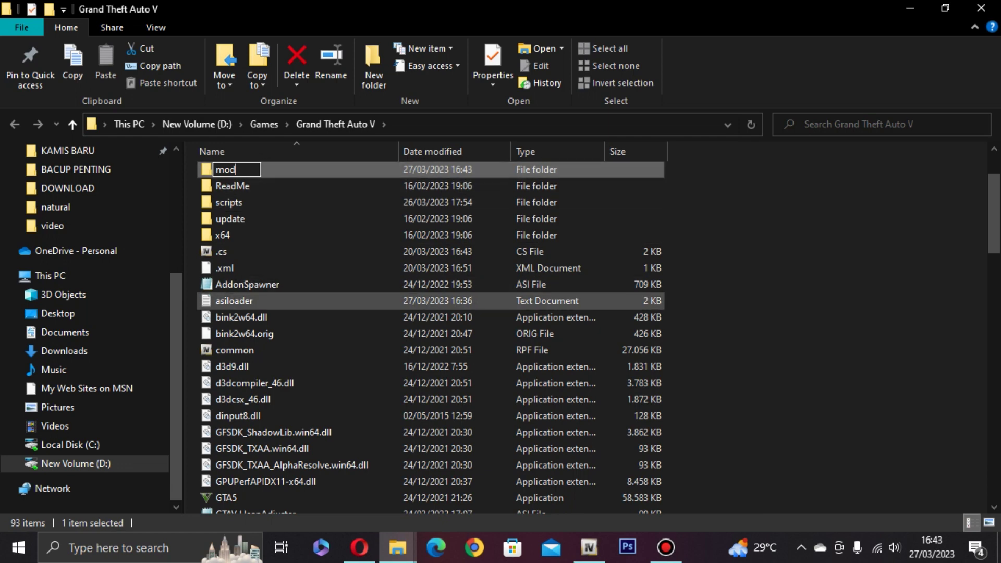
{"action": "key", "text": "Escape"}
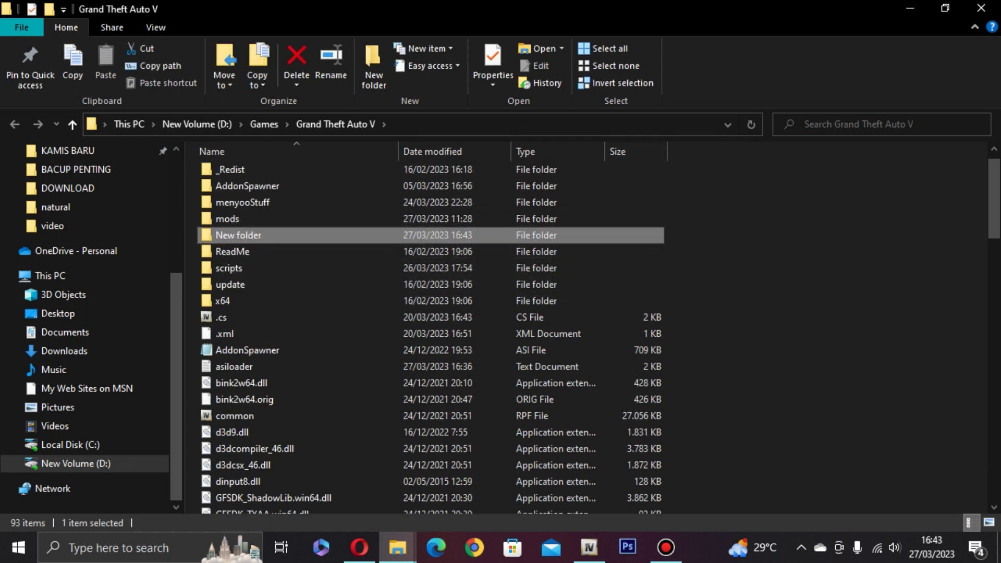
{"action": "key", "text": "shift+Delete"}
{"action": "left_click", "coordinate": [560, 335]}
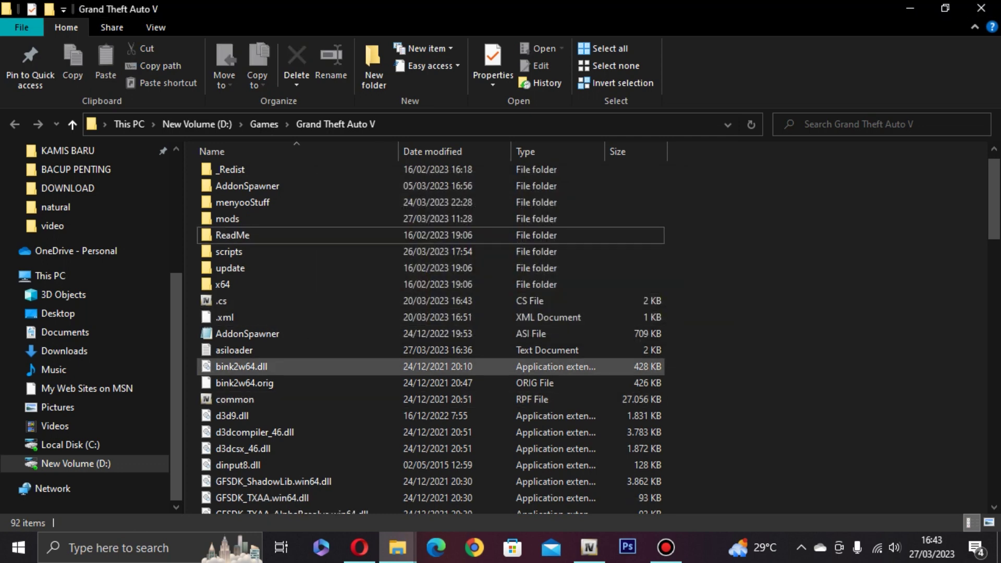
{"action": "left_click", "coordinate": [227, 218]}
{"action": "key", "text": "F2"}
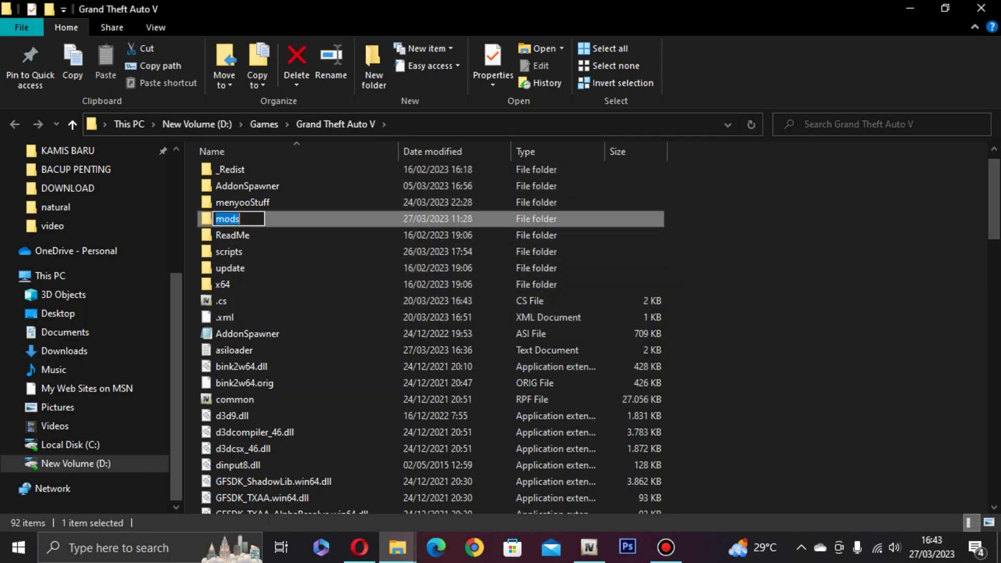
{"action": "left_click", "coordinate": [364, 317]}
Copy the update folder from the Grand Theft Auto V directory
{"action": "left_click", "coordinate": [230, 268]}
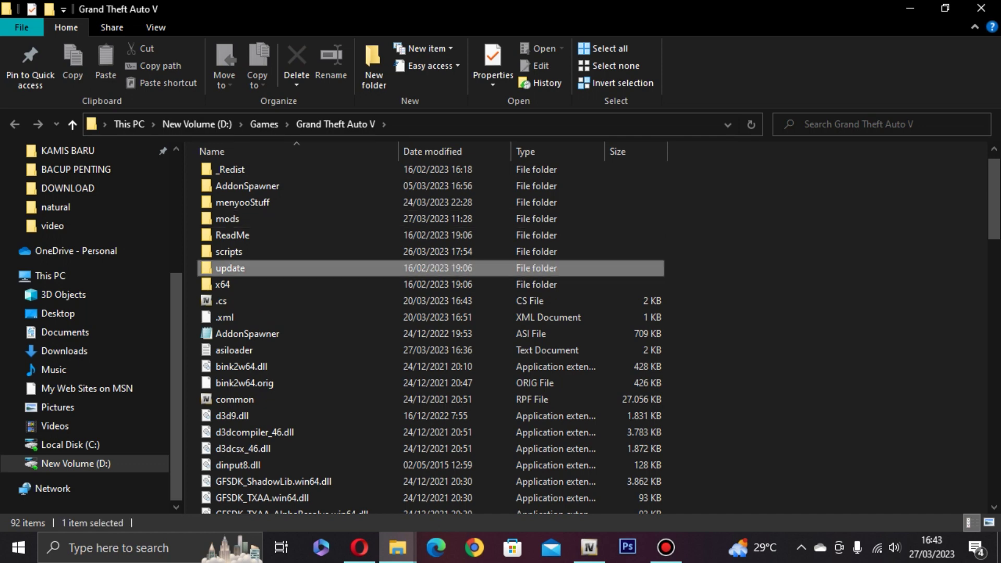
{"action": "right_click", "coordinate": [216, 268]}
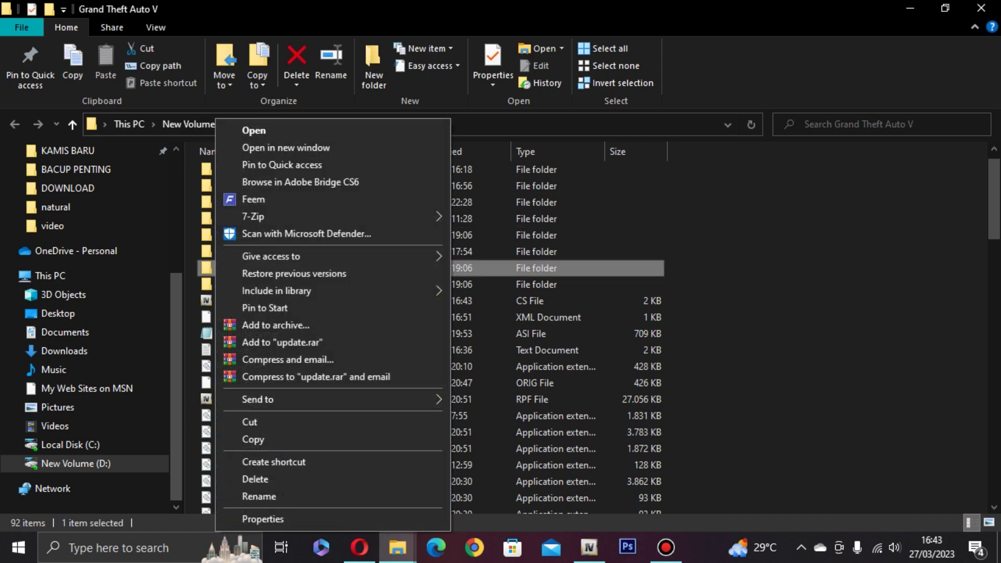
{"action": "left_click", "coordinate": [271, 439]}
{"action": "scroll", "coordinate": [396, 302], "scroll_direction": "down", "scroll_amount": 7}
{"action": "scroll", "coordinate": [396, 302], "scroll_direction": "up", "scroll_amount": 5}
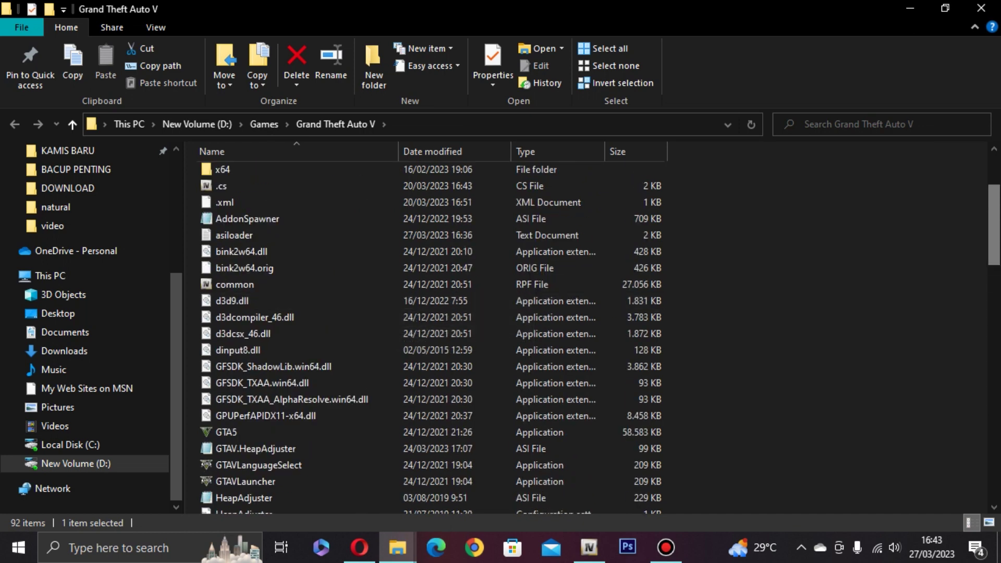
Check the contents of the mods folder in the Grand Theft Auto V directory and return to that directory
{"action": "scroll", "coordinate": [396, 302], "scroll_direction": "up", "scroll_amount": 3}
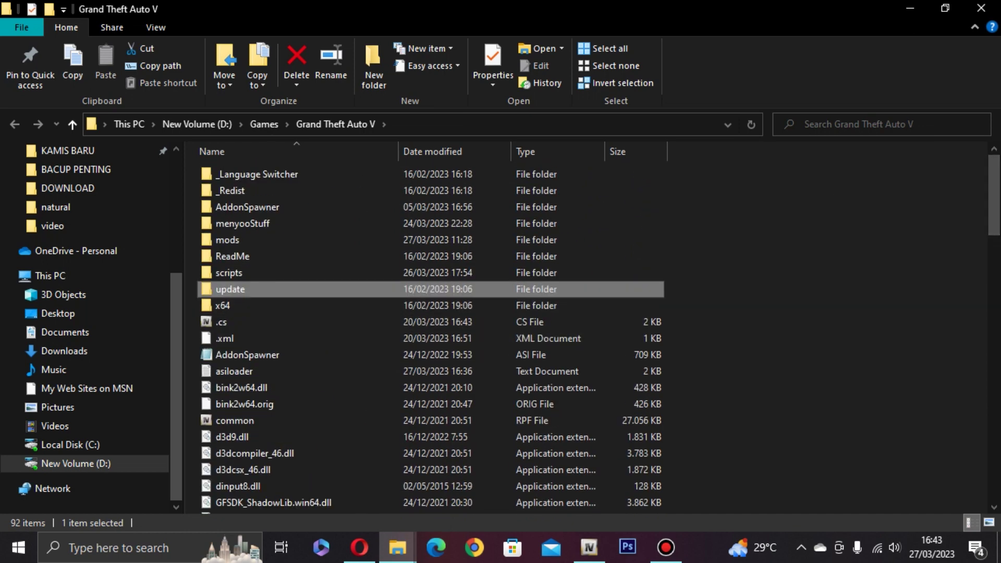
{"action": "double_click", "coordinate": [245, 240]}
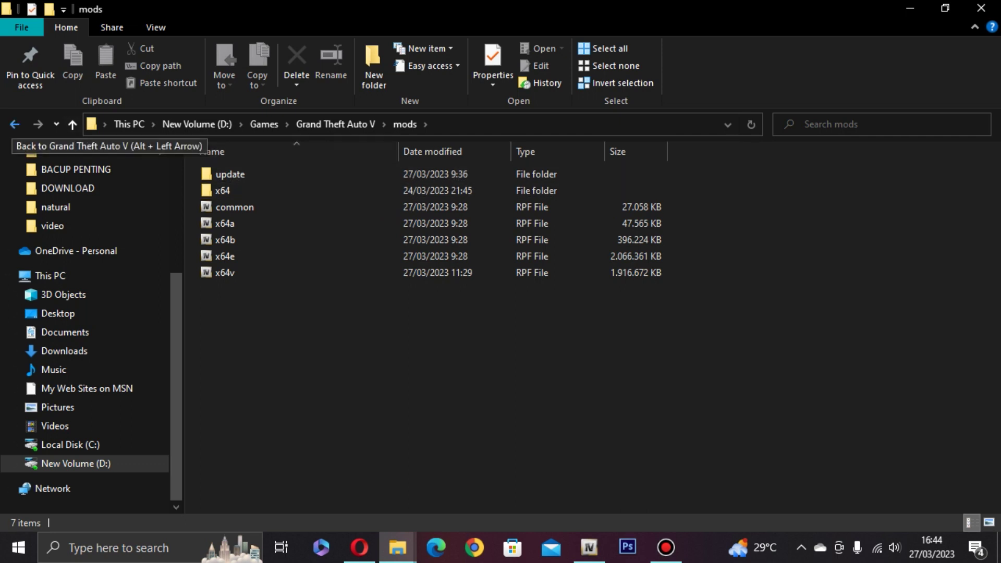
{"action": "left_click", "coordinate": [15, 124]}
Copy dinput8.dll and ScriptHookV.dll from the bin folder of SCRIPTS HOOK V inside the bahan folder
{"action": "mouse_move", "coordinate": [398, 547]}
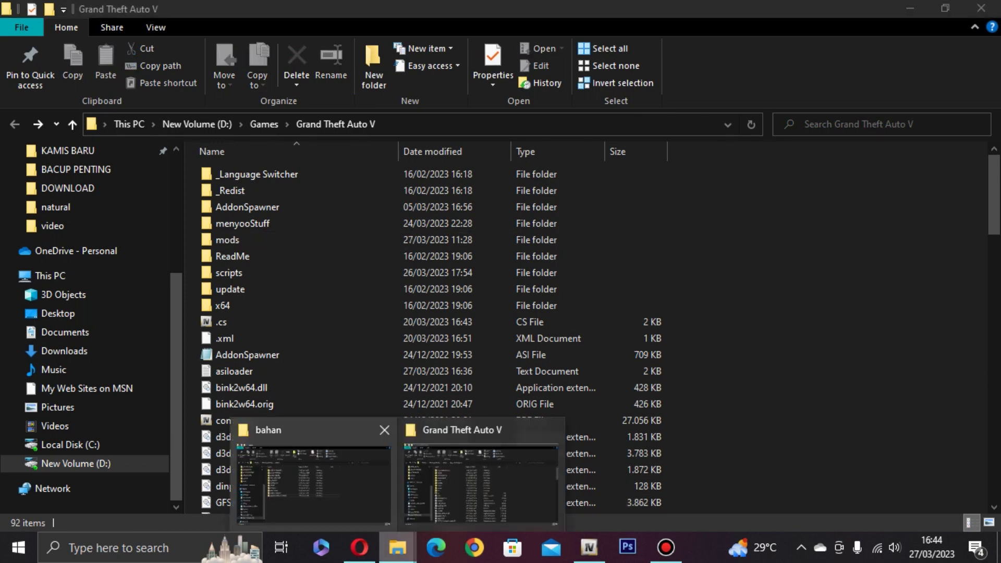
{"action": "left_click", "coordinate": [313, 482]}
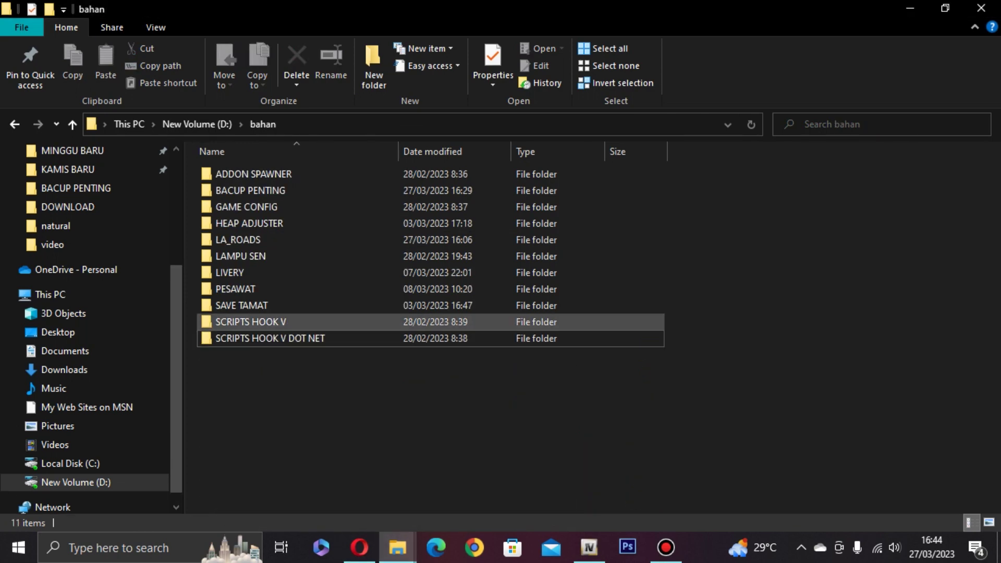
{"action": "double_click", "coordinate": [250, 322]}
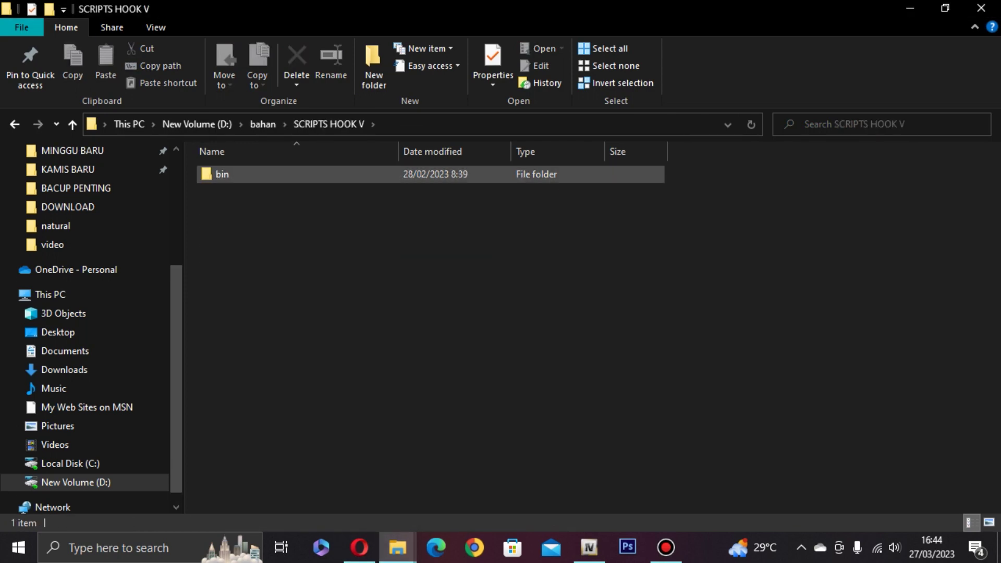
{"action": "double_click", "coordinate": [222, 175]}
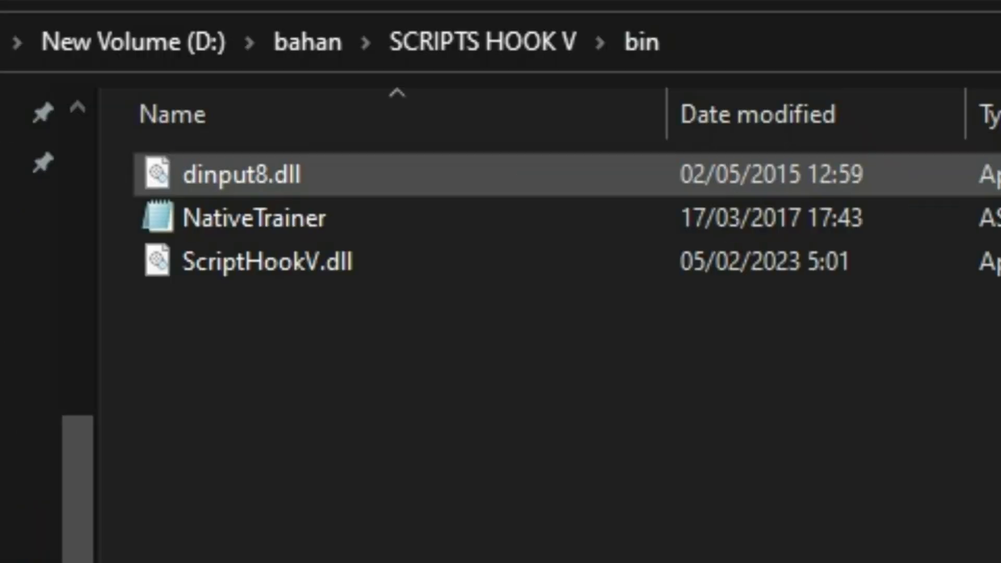
{"action": "left_click", "coordinate": [245, 174]}
{"action": "left_click", "coordinate": [245, 263], "text": "ctrl"}
{"action": "right_click", "coordinate": [245, 267]}
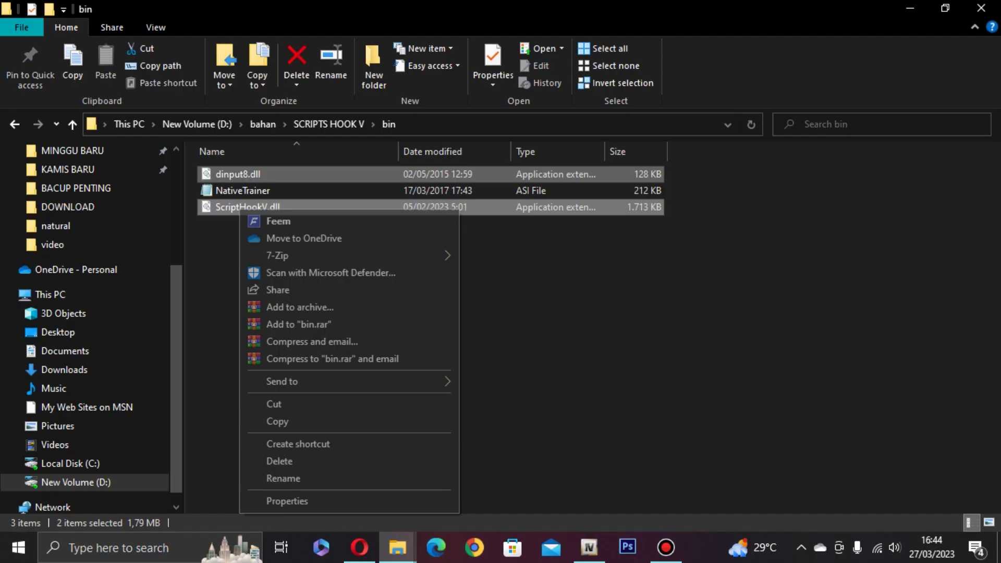
{"action": "left_click", "coordinate": [260, 421]}
Paste the two Script Hook V files into the Grand Theft Auto V directory, replacing the existing files
{"action": "mouse_move", "coordinate": [397, 547]}
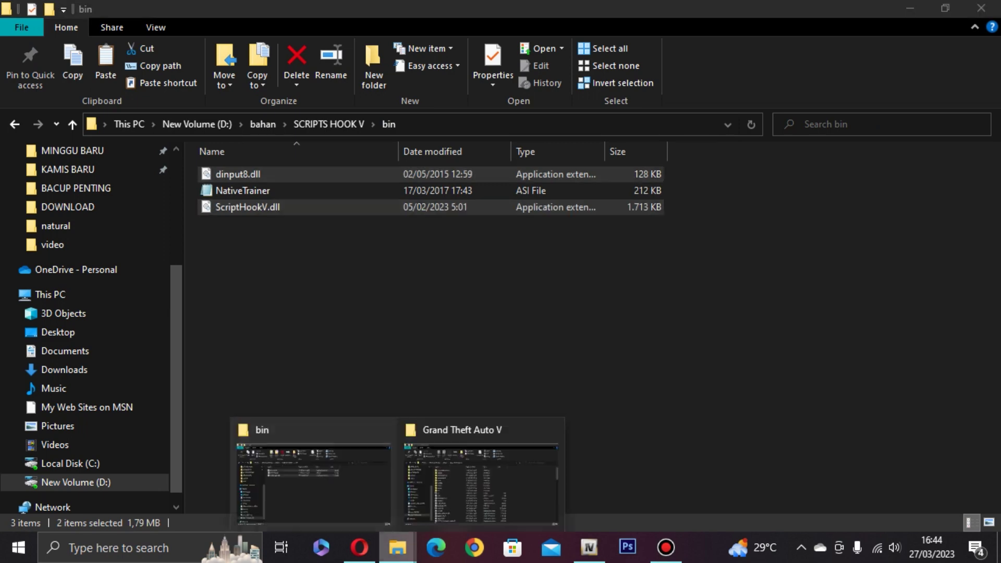
{"action": "left_click", "coordinate": [481, 474]}
{"action": "scroll", "coordinate": [365, 339], "scroll_direction": "down", "scroll_amount": 1}
{"action": "scroll", "coordinate": [365, 354], "scroll_direction": "up", "scroll_amount": 1}
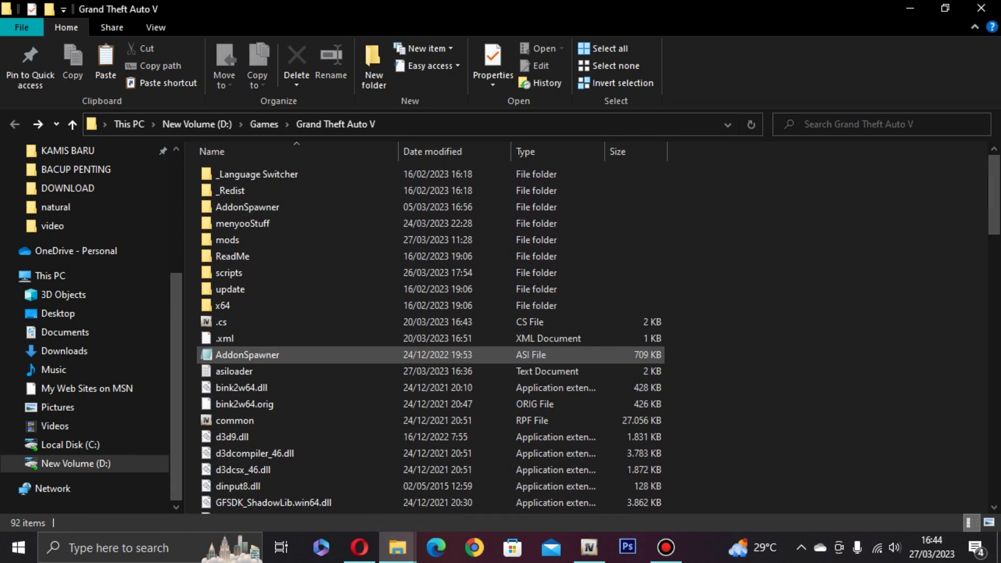
{"action": "right_click", "coordinate": [819, 228]}
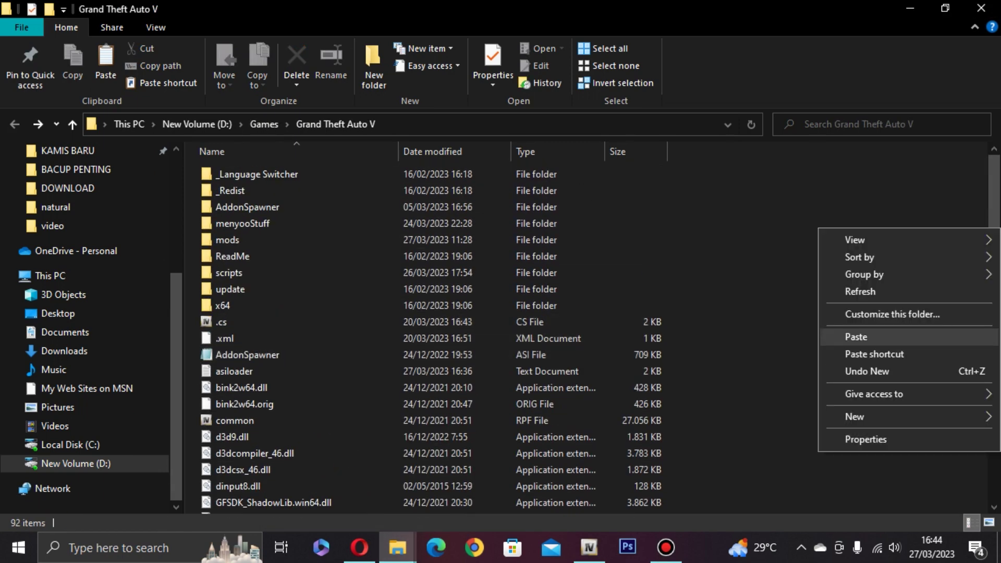
{"action": "left_click", "coordinate": [856, 337]}
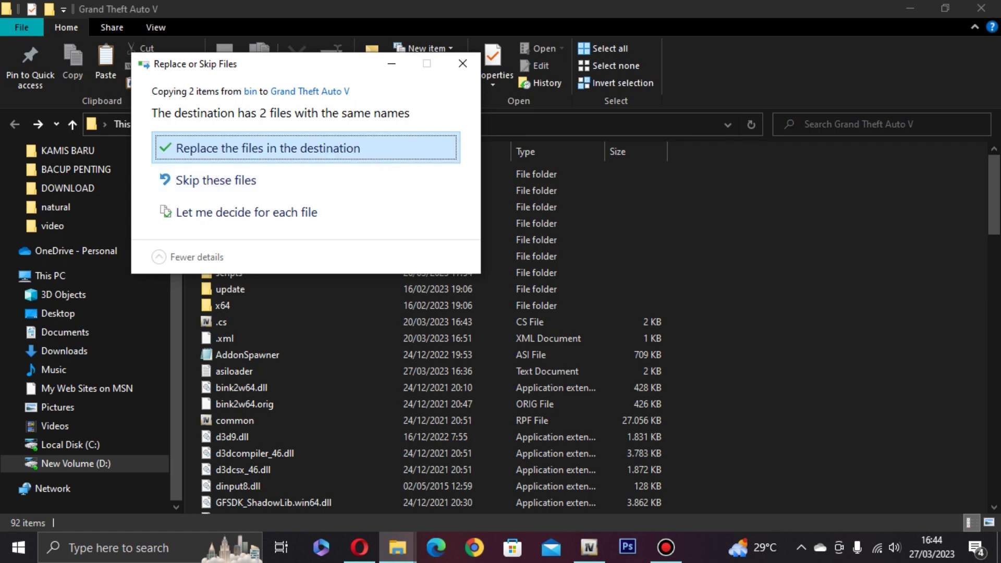
{"action": "left_click", "coordinate": [305, 149]}
{"action": "left_click", "coordinate": [756, 313]}
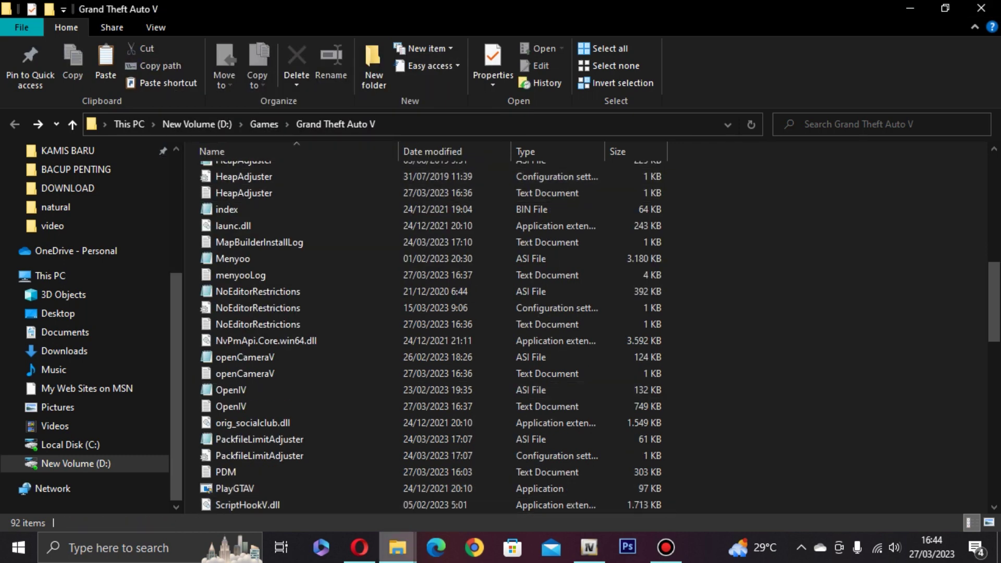
Copy all the files in the SCRIPTS HOOK V DOT NET folder inside bahan
{"action": "mouse_move", "coordinate": [397, 548]}
{"action": "left_click", "coordinate": [312, 484]}
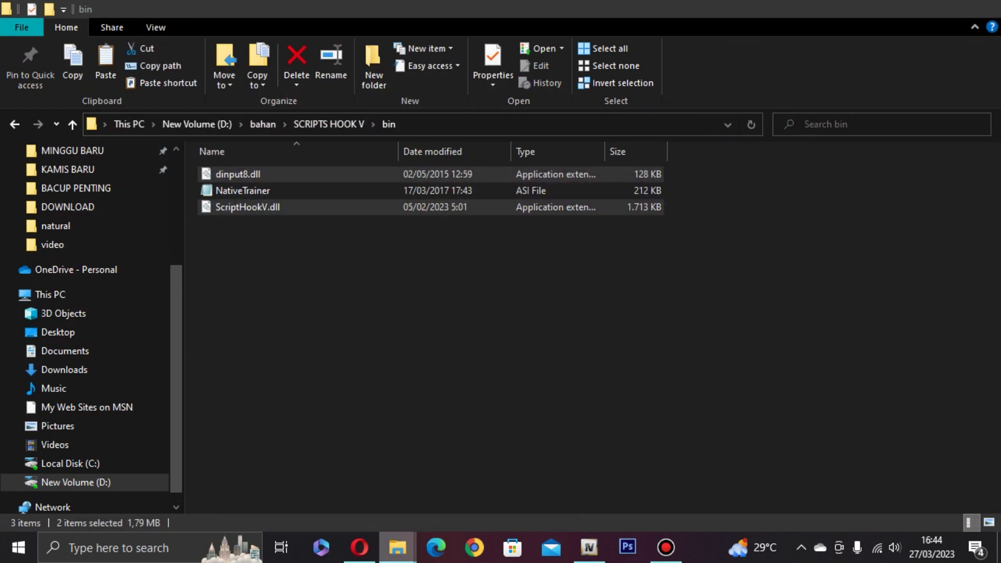
{"action": "left_click", "coordinate": [263, 124]}
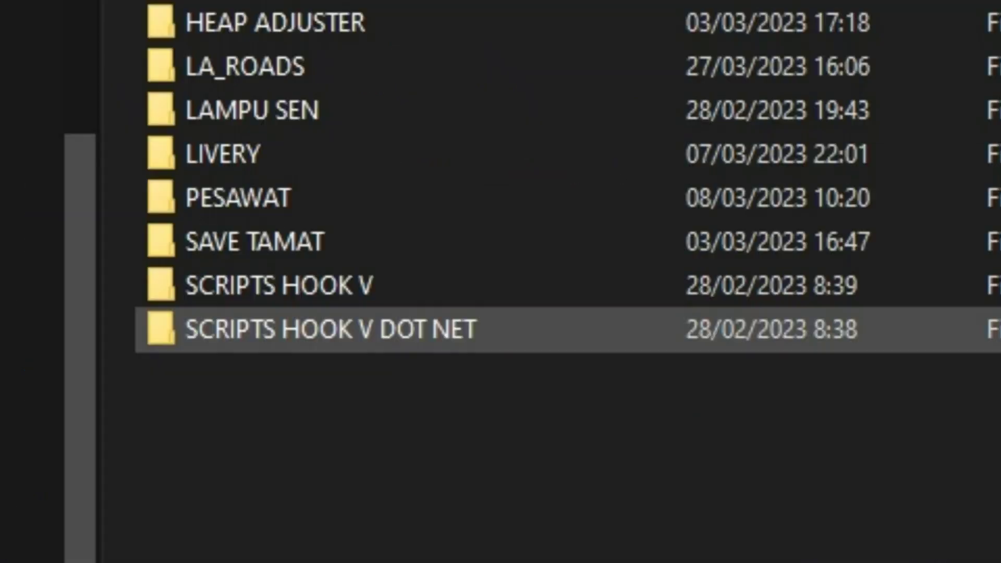
{"action": "mouse_move", "coordinate": [255, 341]}
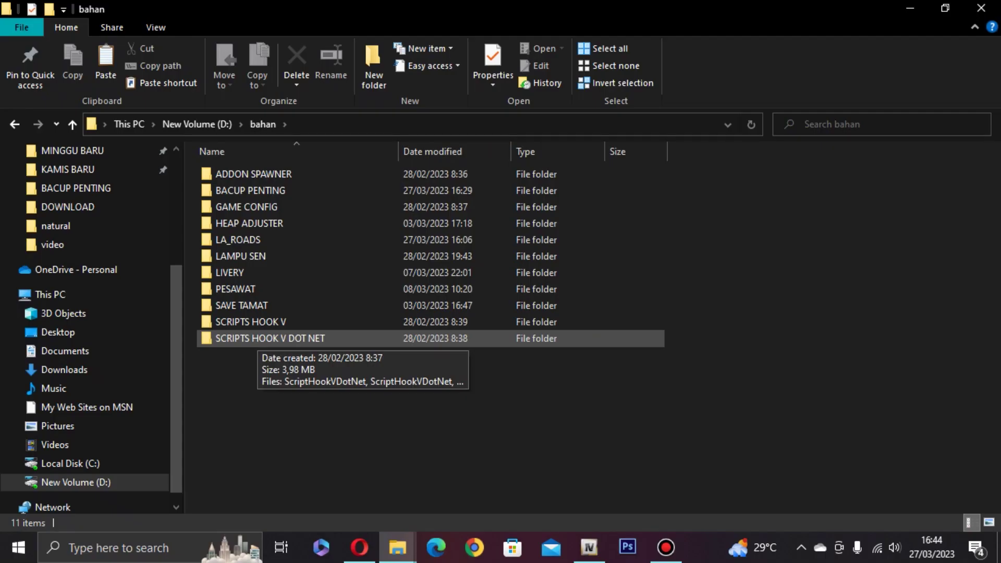
{"action": "double_click", "coordinate": [313, 322]}
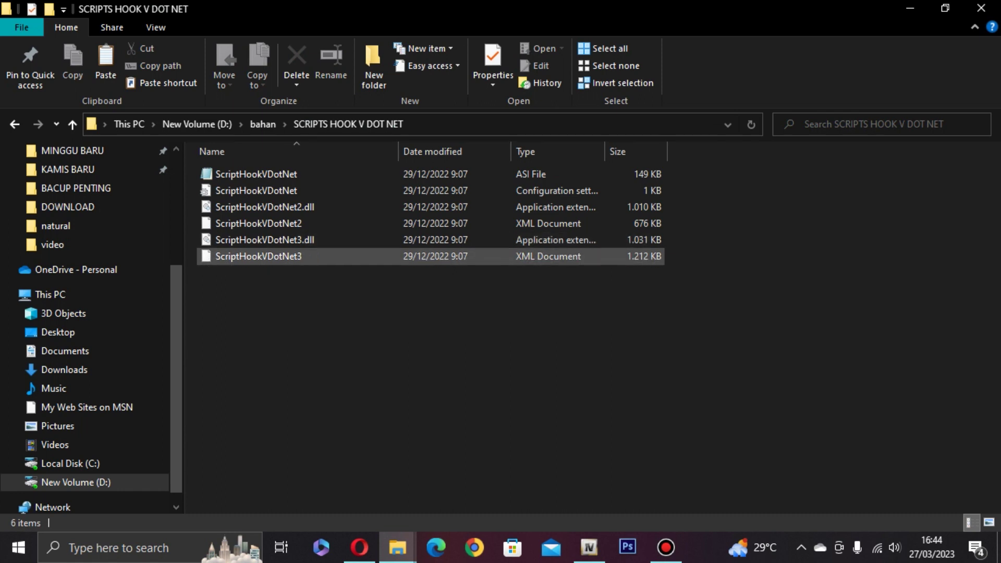
{"action": "key", "text": "ctrl+a"}
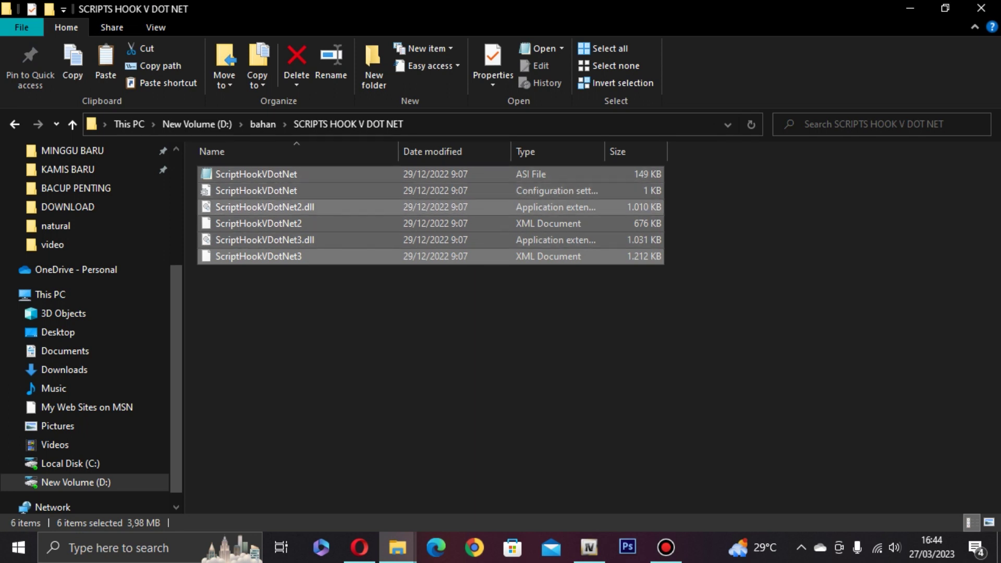
{"action": "right_click", "coordinate": [254, 207]}
{"action": "left_click", "coordinate": [292, 419]}
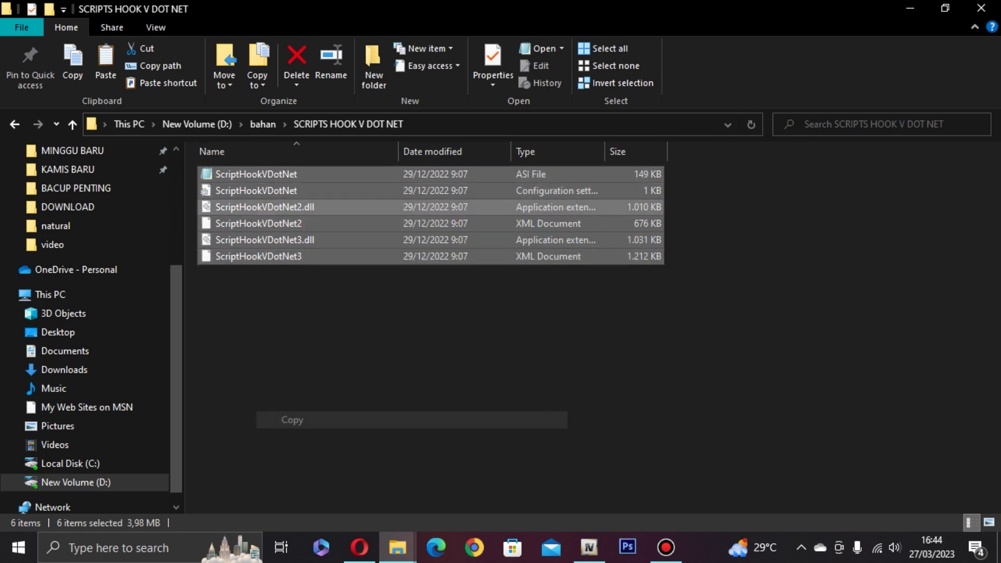
{"action": "left_click", "coordinate": [292, 420]}
Paste the ScriptHookVDotNet files into the Grand Theft Auto V directory, replacing the files with the same names
{"action": "mouse_move", "coordinate": [397, 548]}
{"action": "left_click", "coordinate": [469, 477]}
{"action": "right_click", "coordinate": [775, 251]}
{"action": "left_click", "coordinate": [812, 359]}
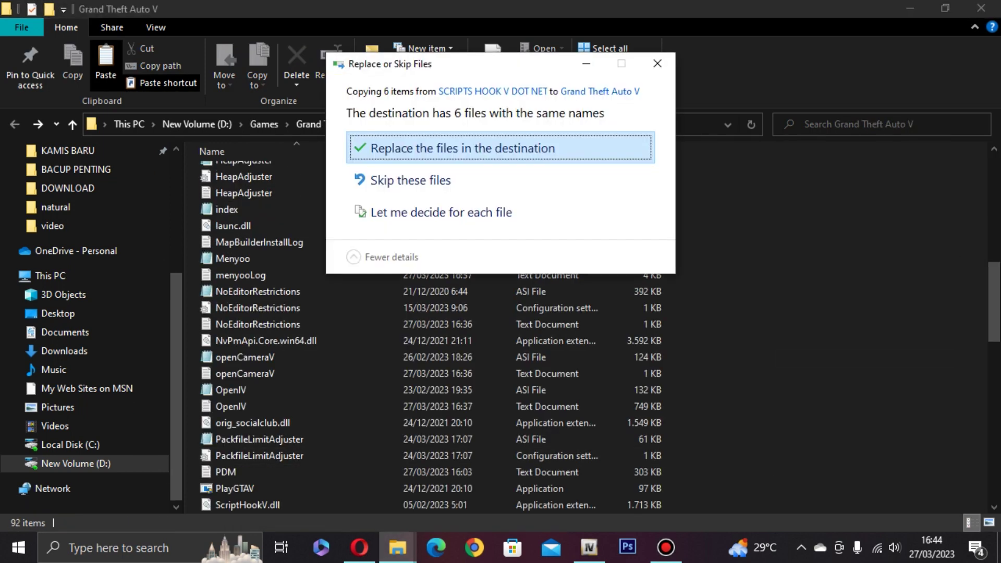
{"action": "left_click", "coordinate": [448, 148]}
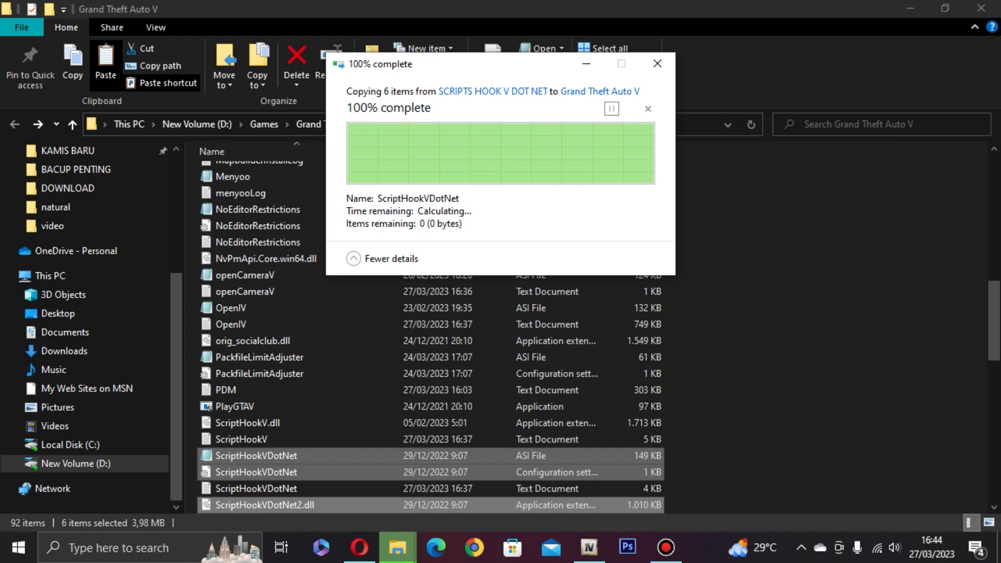
{"action": "scroll", "coordinate": [433, 312], "scroll_direction": "up", "scroll_amount": 2}
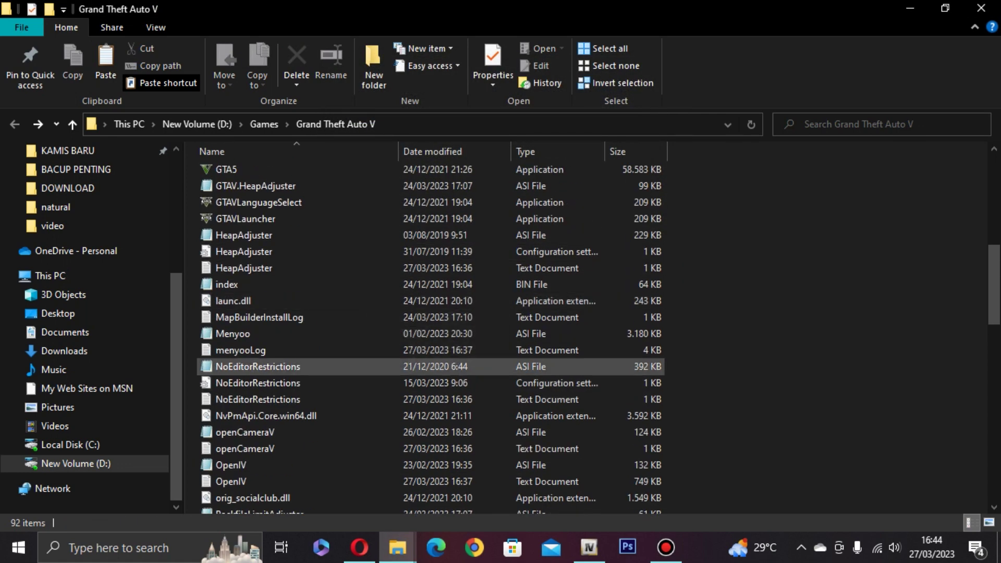
Return to the bahan folder and open its LA_ROADS folder
{"action": "mouse_move", "coordinate": [397, 548]}
{"action": "left_click", "coordinate": [312, 469]}
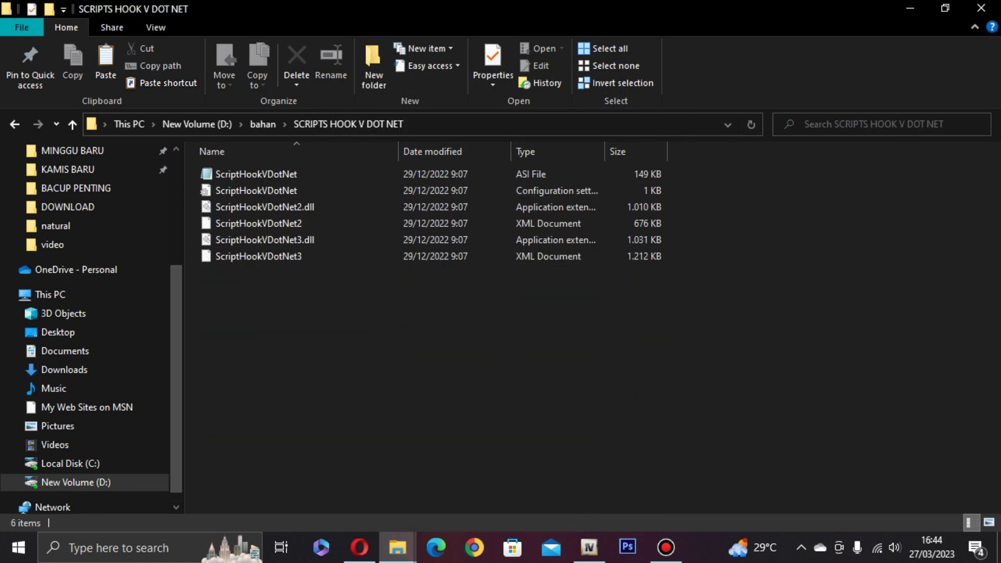
{"action": "left_click", "coordinate": [263, 124]}
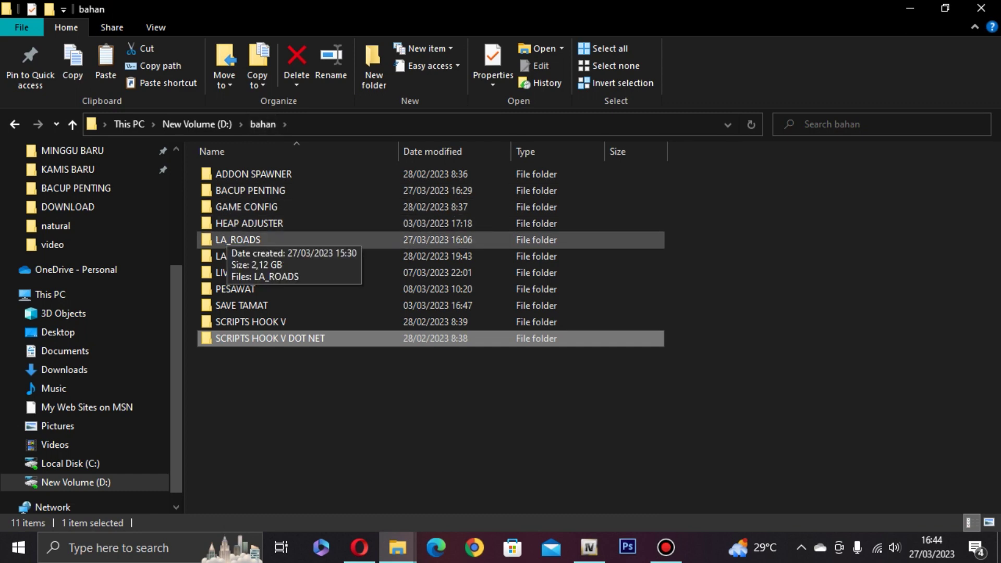
{"action": "left_click", "coordinate": [226, 239]}
{"action": "double_click", "coordinate": [346, 269]}
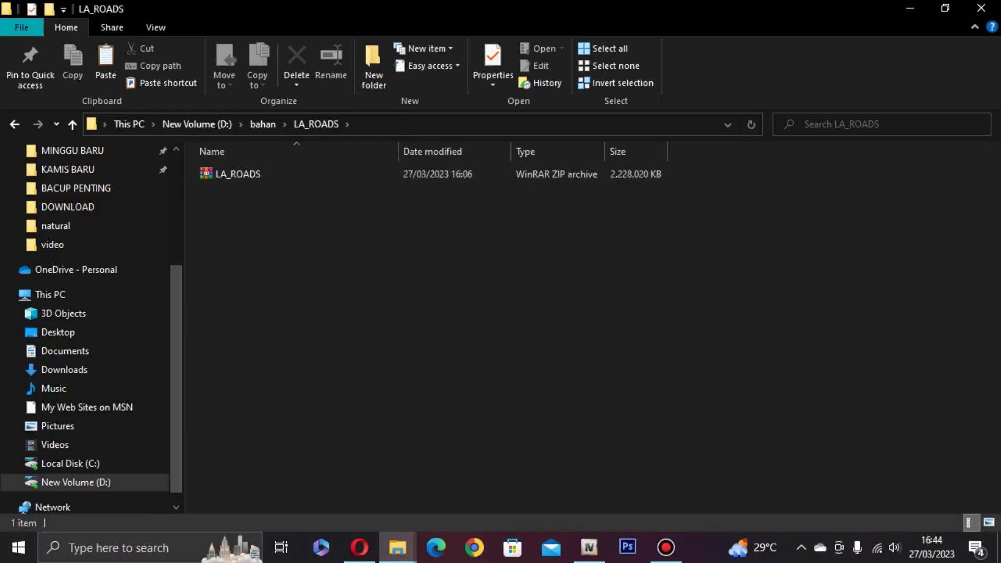
Switch to OpenIV and open the dlcpacks folder under mods, update, x64
{"action": "left_click", "coordinate": [588, 547]}
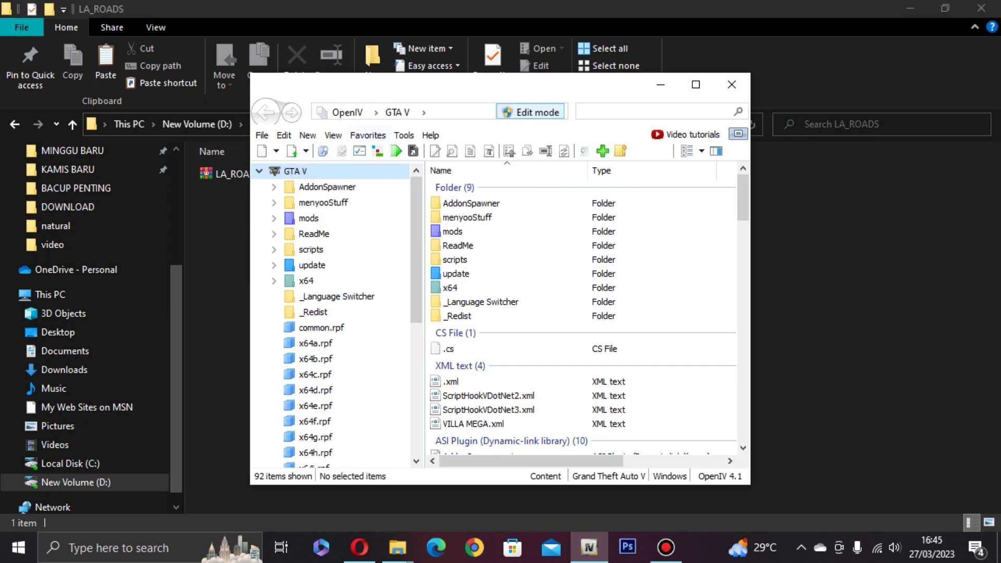
{"action": "mouse_move", "coordinate": [504, 94]}
{"action": "left_mouse_down"}
{"action": "mouse_move", "coordinate": [372, 115]}
{"action": "mouse_move", "coordinate": [474, 91]}
{"action": "mouse_move", "coordinate": [489, 97]}
{"action": "left_mouse_up"}
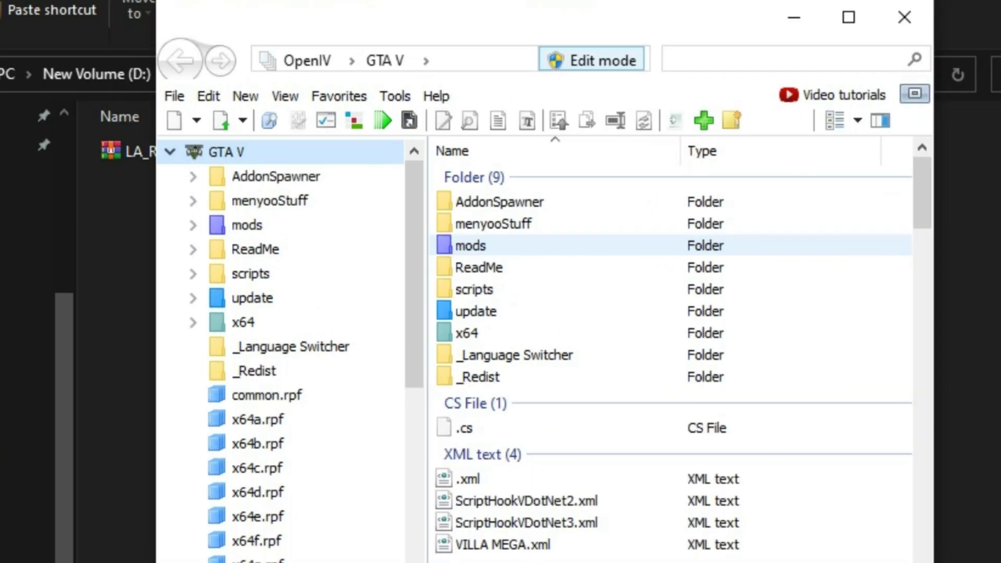
{"action": "double_click", "coordinate": [453, 240]}
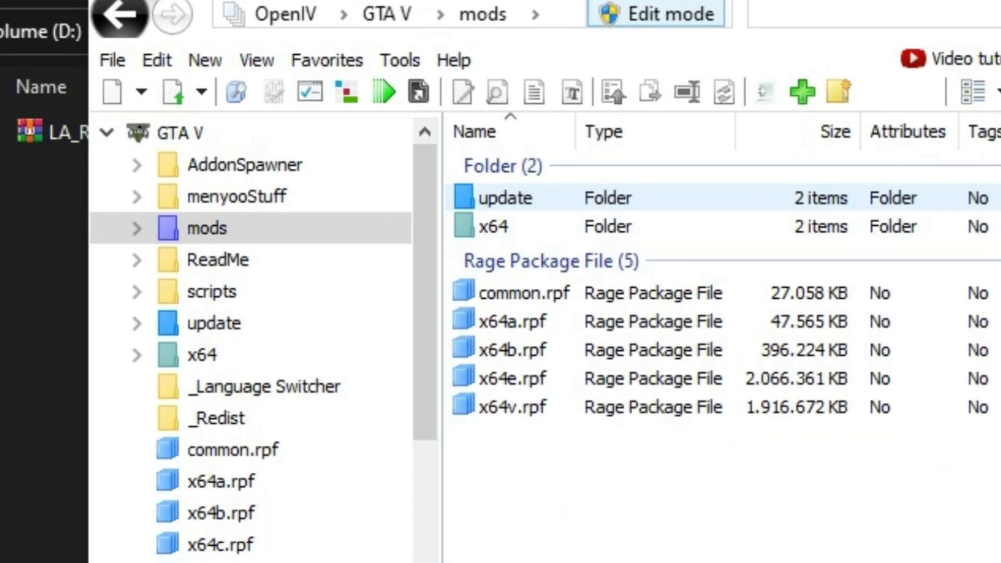
{"action": "double_click", "coordinate": [505, 198]}
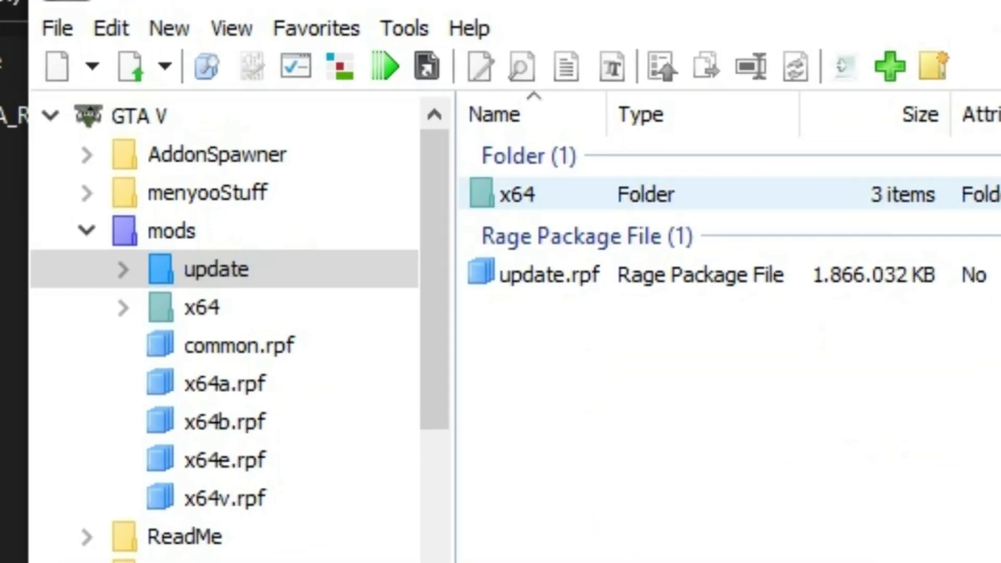
{"action": "double_click", "coordinate": [516, 194]}
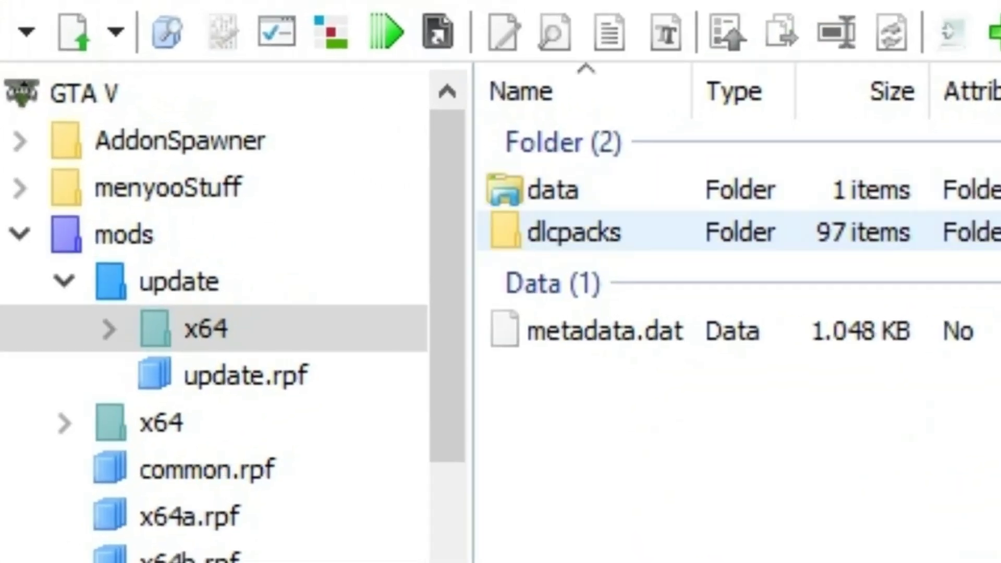
{"action": "double_click", "coordinate": [574, 232]}
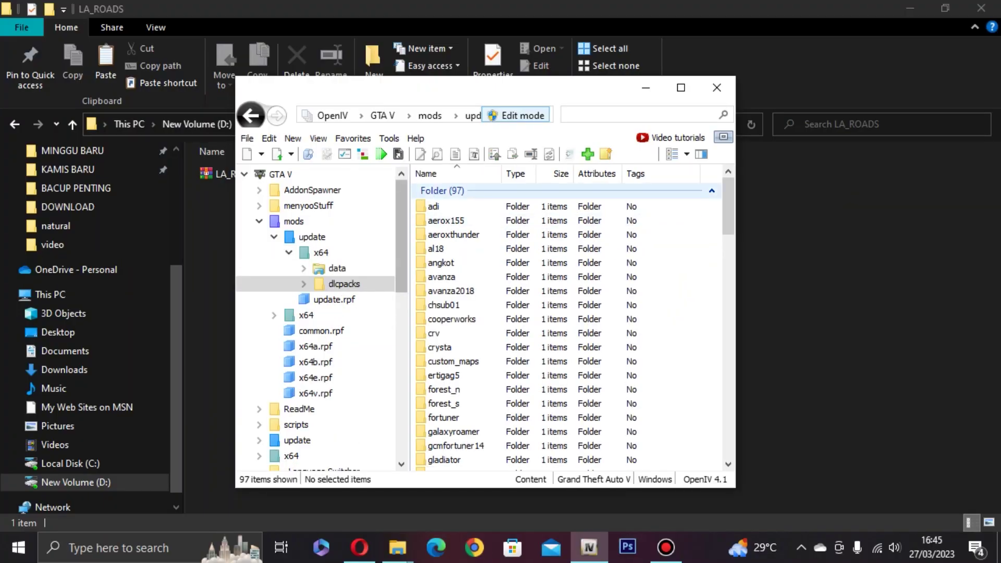
Minimize OpenIV, open the LA_ROADS zip archive in WinRAR and go into its LA_ROADS folder
{"action": "left_click", "coordinate": [645, 87]}
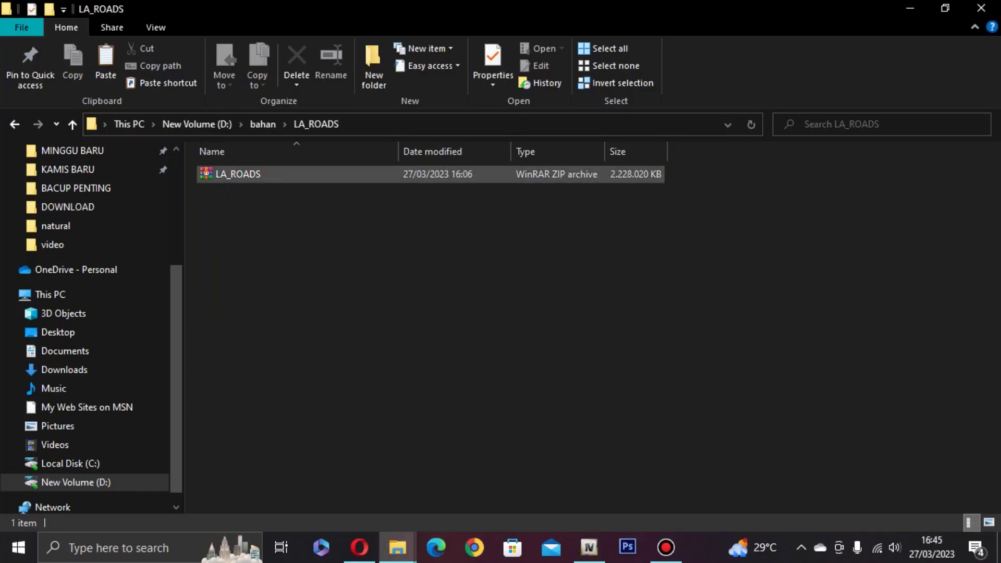
{"action": "double_click", "coordinate": [237, 173]}
{"action": "left_click_drag", "start_coordinate": [578, 84], "coordinate": [711, 100]}
{"action": "left_click", "coordinate": [643, 313]}
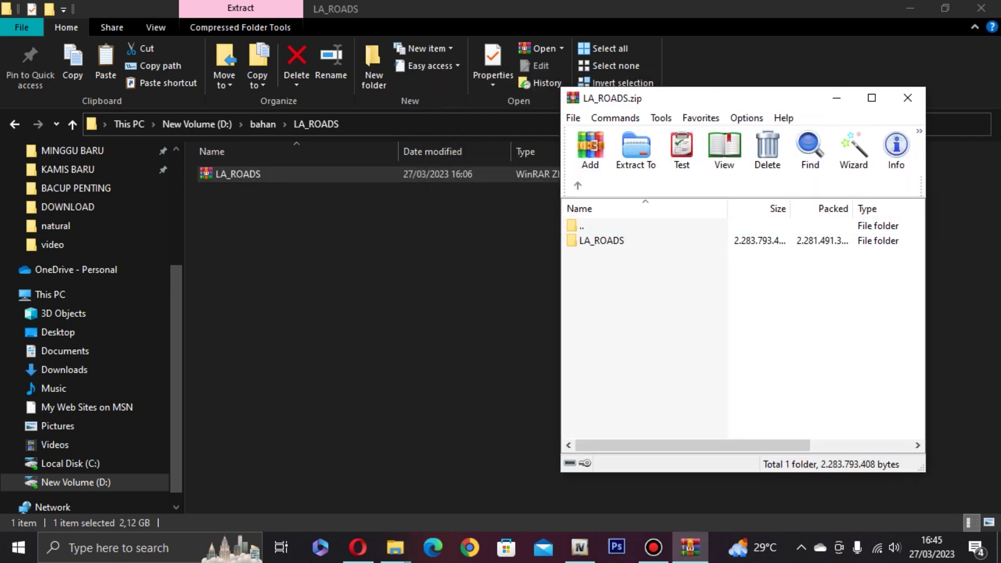
{"action": "double_click", "coordinate": [600, 241]}
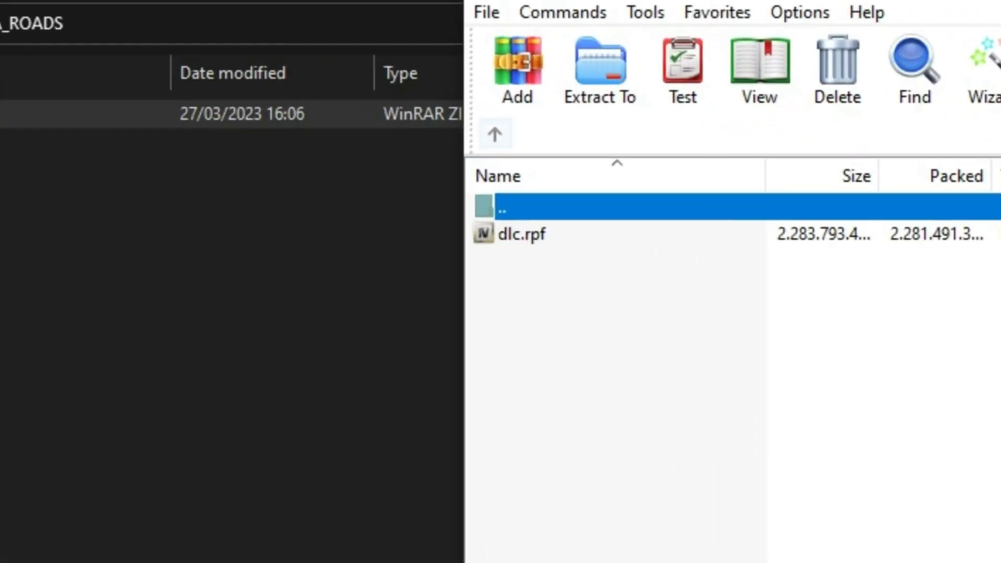
{"action": "left_click", "coordinate": [577, 185]}
{"action": "left_click", "coordinate": [602, 384]}
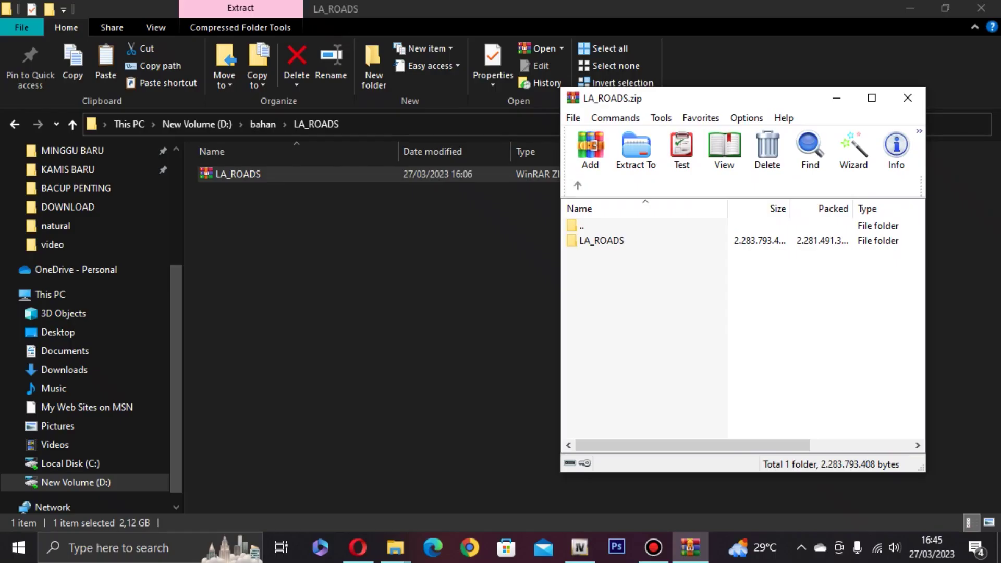
{"action": "double_click", "coordinate": [601, 240]}
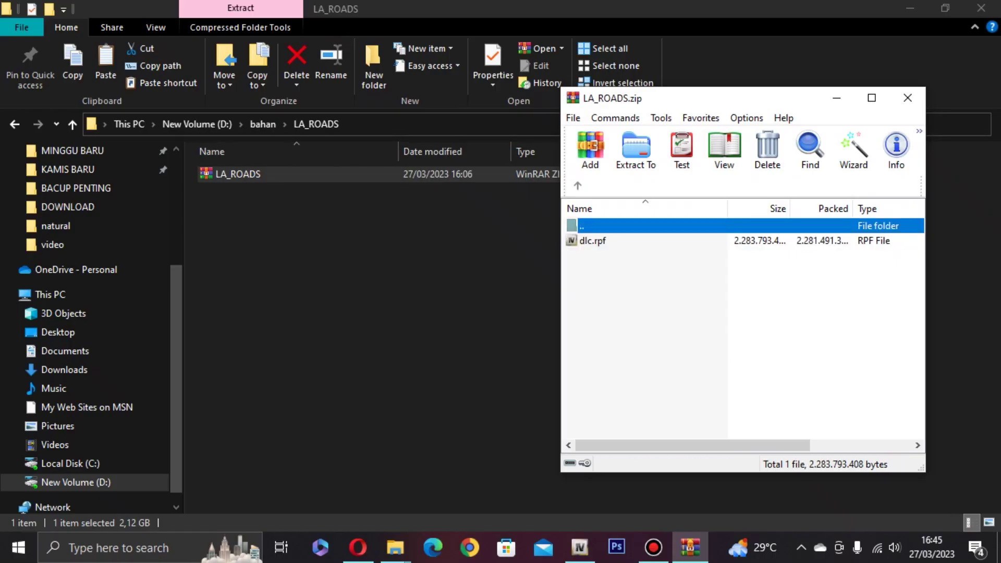
Return to the root of the LA_ROADS archive and switch to OpenIV, arranging its window beside the WinRAR window
{"action": "left_click", "coordinate": [600, 240]}
{"action": "left_click", "coordinate": [577, 185]}
{"action": "left_click", "coordinate": [601, 313]}
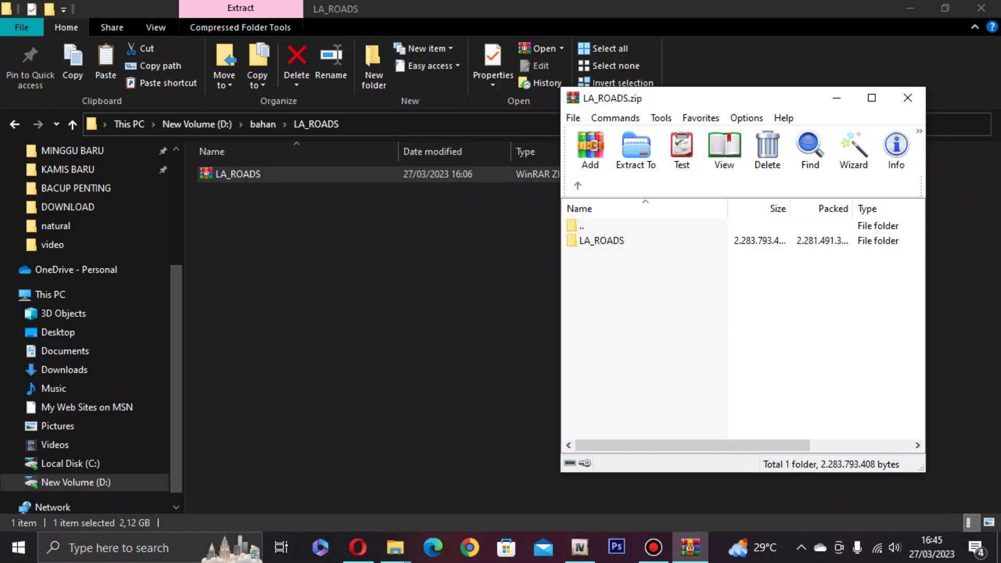
{"action": "left_click", "coordinate": [579, 547]}
{"action": "left_click_drag", "start_coordinate": [534, 96], "coordinate": [218, 83]}
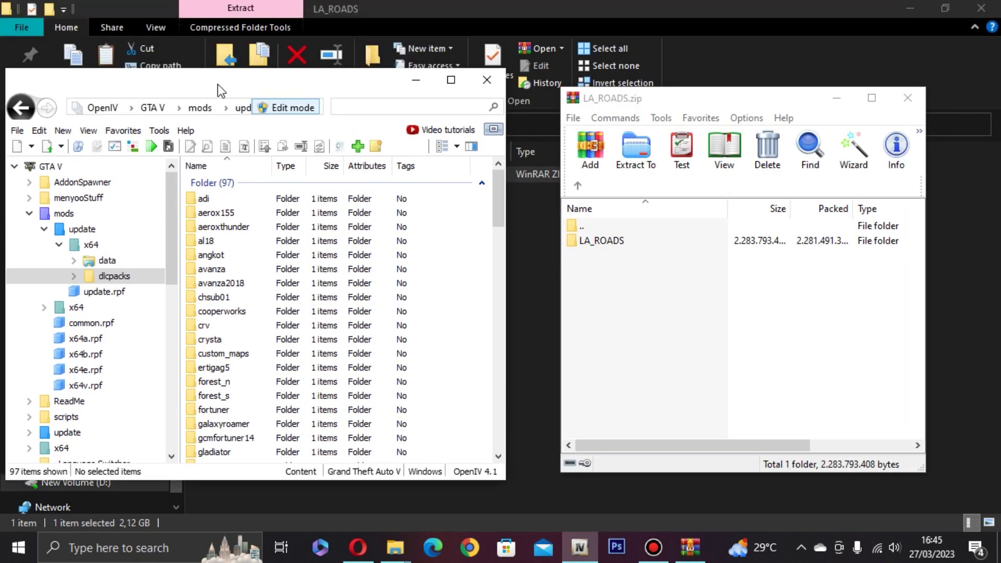
{"action": "left_click_drag", "start_coordinate": [308, 83], "coordinate": [307, 101]}
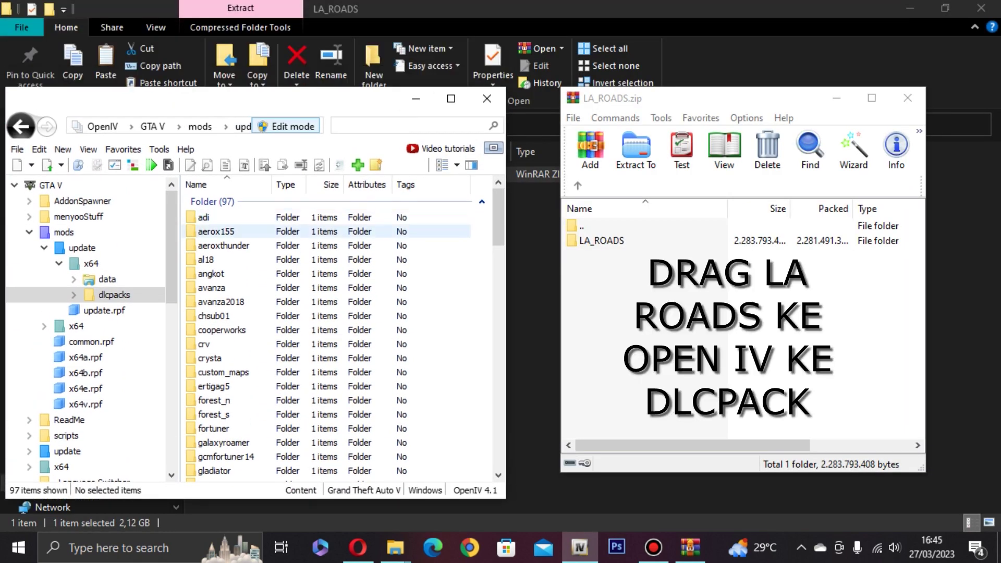
Copy the LA_ROADS folder from the archive into OpenIV's mods dlcpacks folder and check for it in the folder list
{"action": "left_click", "coordinate": [601, 240]}
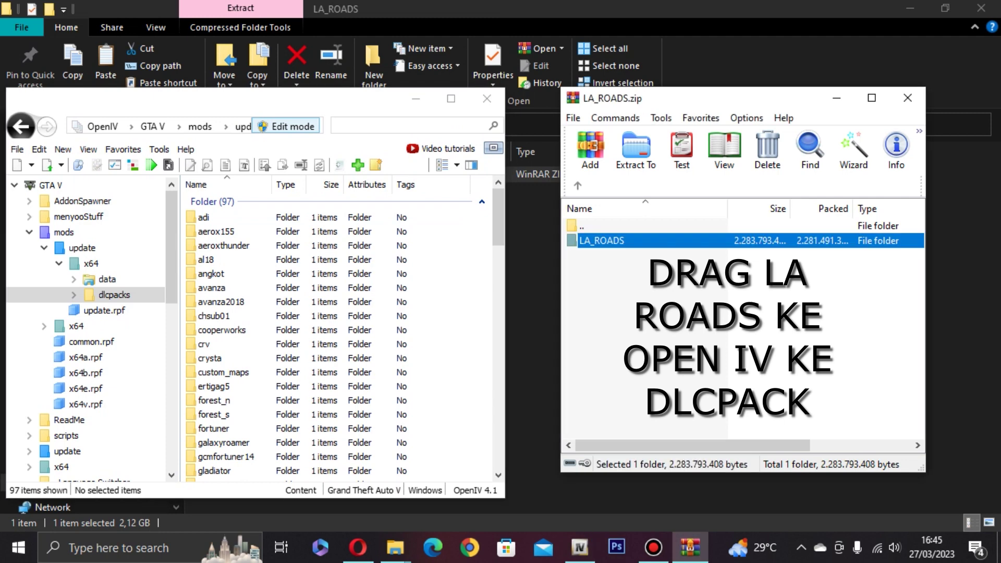
{"action": "left_click_drag", "start_coordinate": [601, 240], "coordinate": [334, 231]}
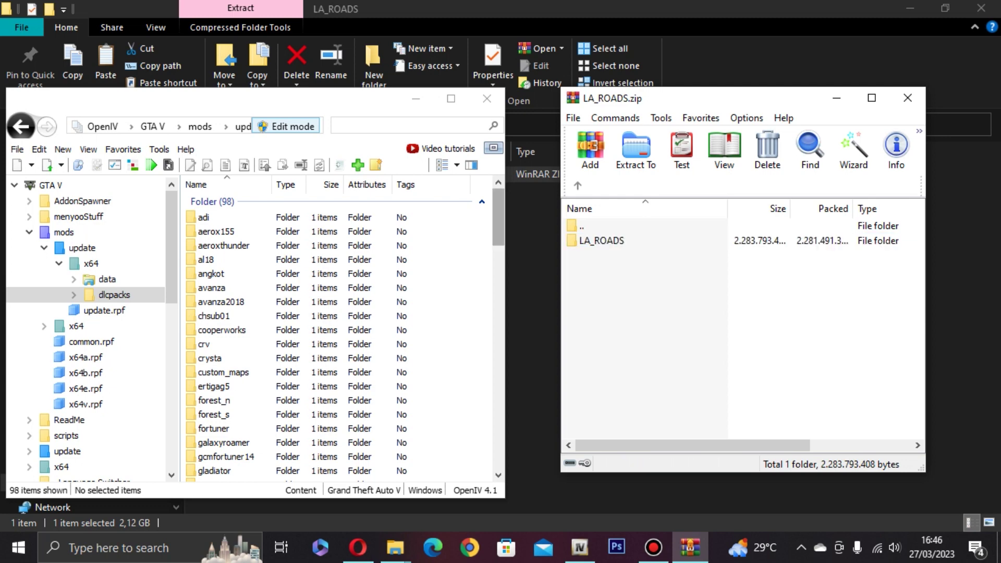
{"action": "left_click_drag", "start_coordinate": [498, 217], "coordinate": [498, 440]}
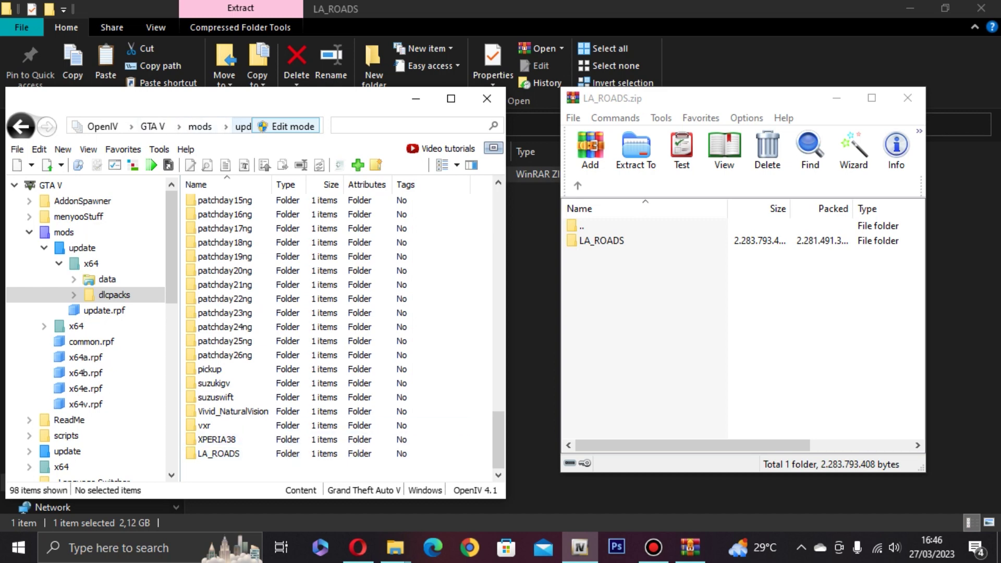
Go to mods, update, update.rpf, common, data and open dlclist.xml for editing
{"action": "left_click", "coordinate": [201, 127]}
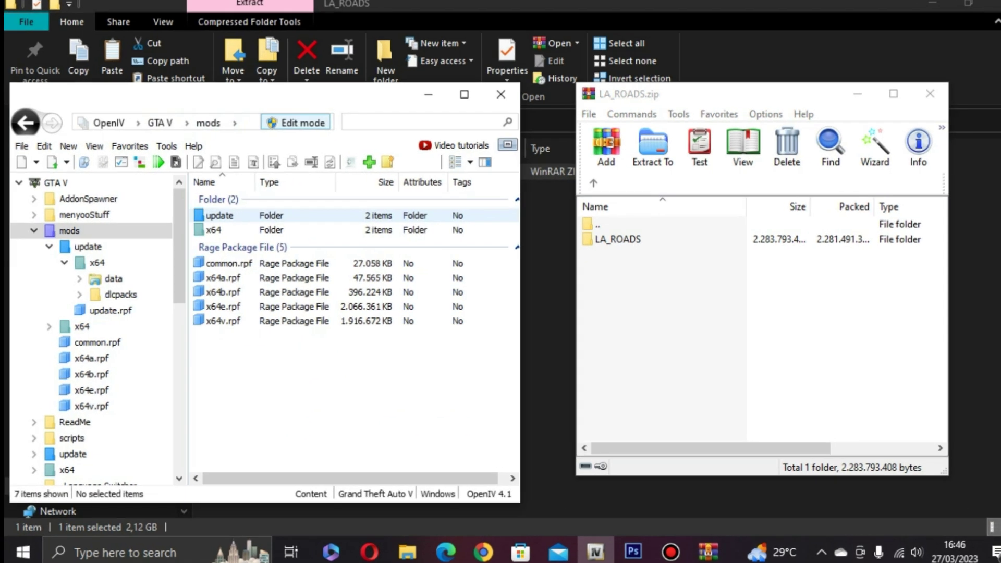
{"action": "double_click", "coordinate": [208, 214]}
{"action": "double_click", "coordinate": [242, 247]}
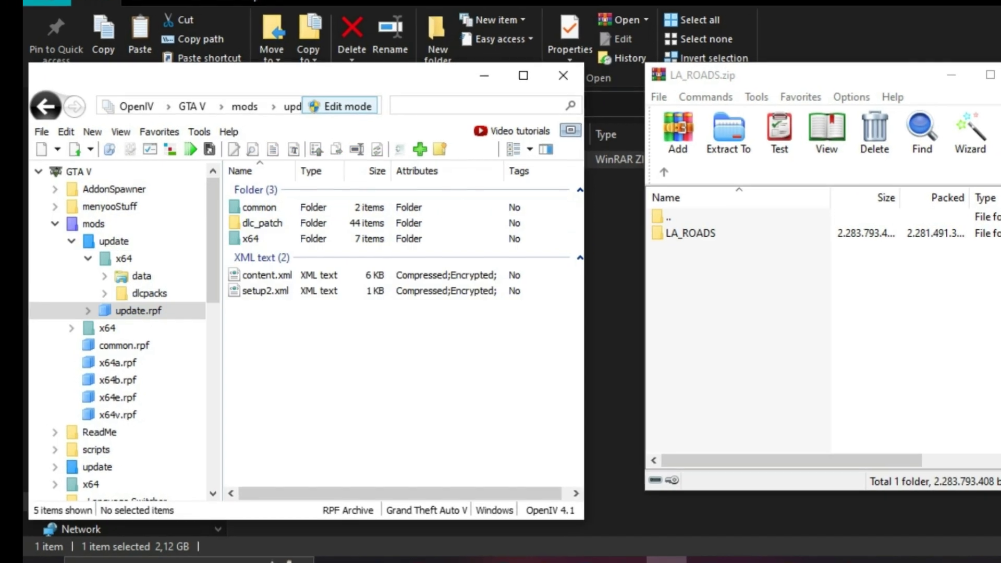
{"action": "double_click", "coordinate": [236, 213]}
{"action": "double_click", "coordinate": [277, 203]}
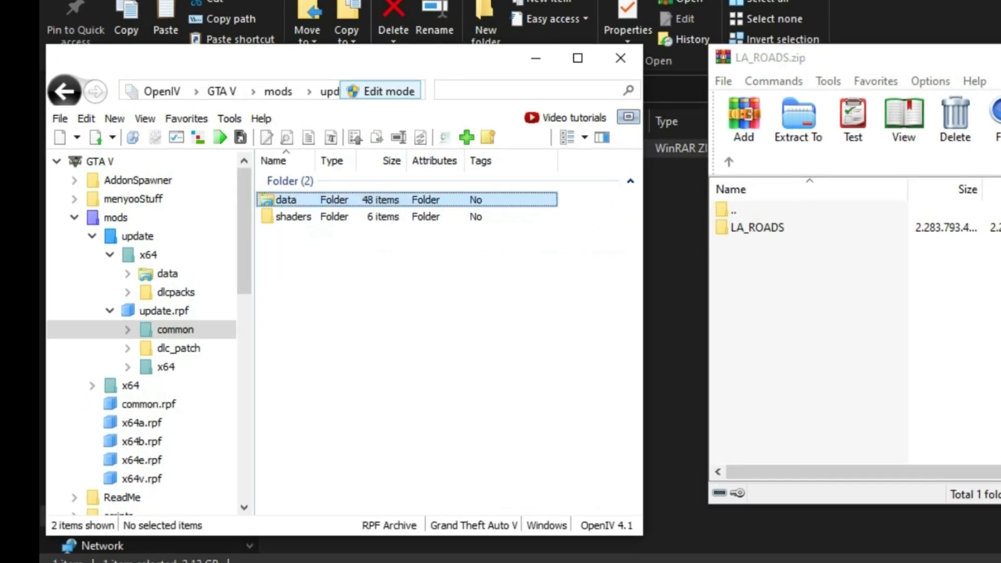
{"action": "left_click_drag", "start_coordinate": [605, 225], "coordinate": [664, 414]}
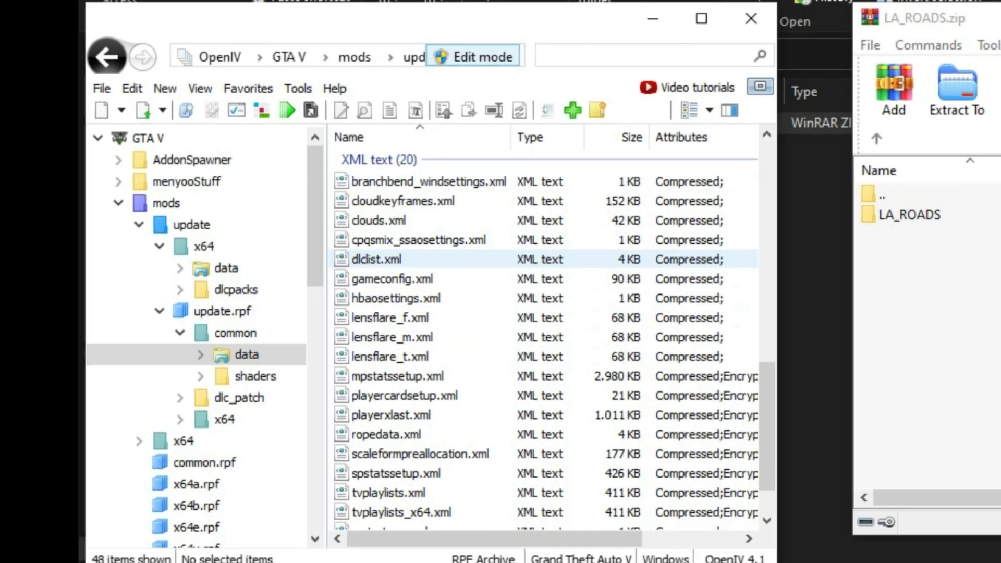
{"action": "right_click", "coordinate": [365, 262]}
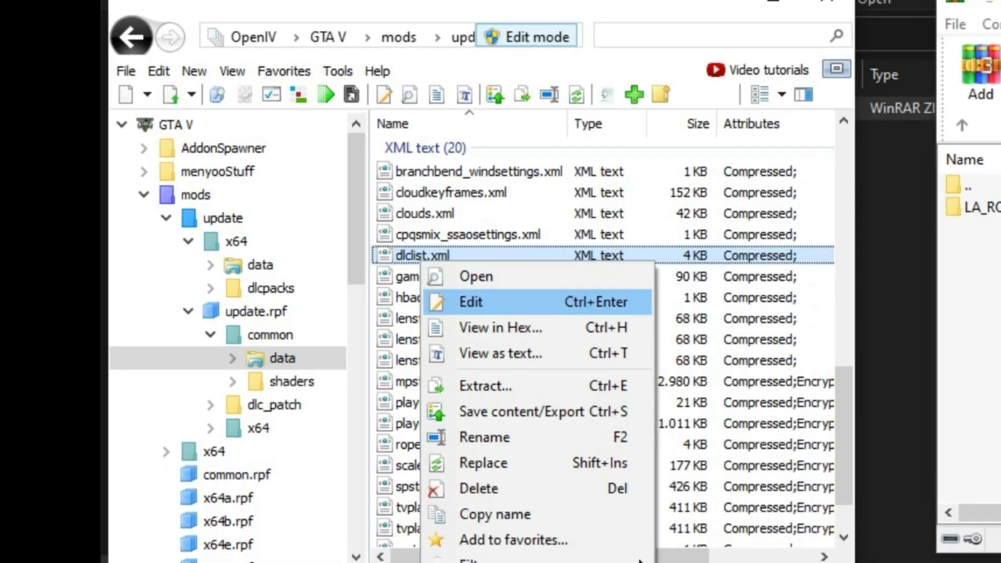
{"action": "left_click", "coordinate": [470, 302]}
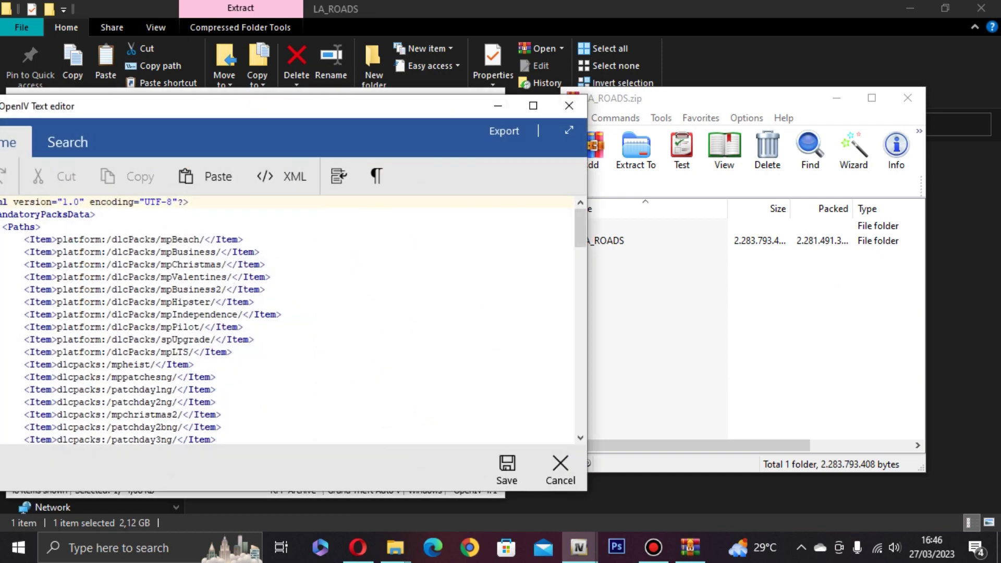
Copy the patchday22ng item line to a new line above the closing Paths tag and clear its pack name
{"action": "left_click_drag", "start_coordinate": [381, 115], "coordinate": [544, 133]}
{"action": "left_click_drag", "start_coordinate": [744, 245], "coordinate": [744, 430]}
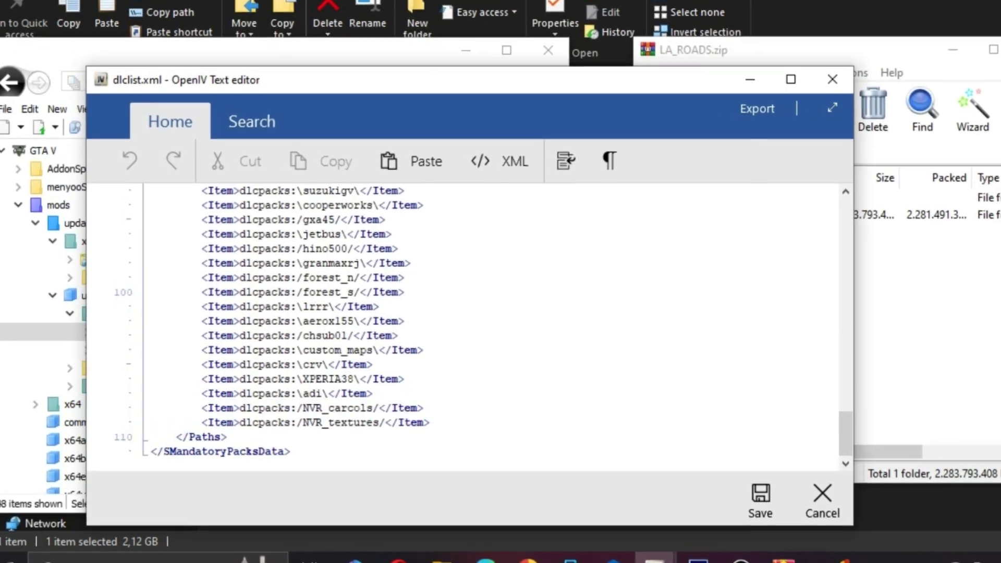
{"action": "scroll", "coordinate": [464, 321], "scroll_direction": "up", "scroll_amount": 5}
{"action": "scroll", "coordinate": [480, 323], "scroll_direction": "up", "scroll_amount": 8}
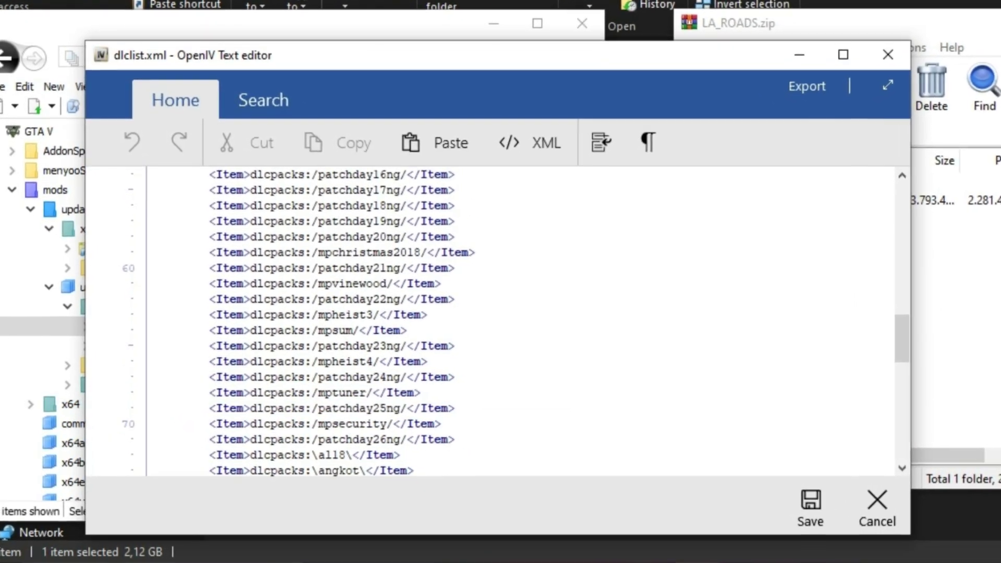
{"action": "scroll", "coordinate": [490, 320], "scroll_direction": "up", "scroll_amount": 2}
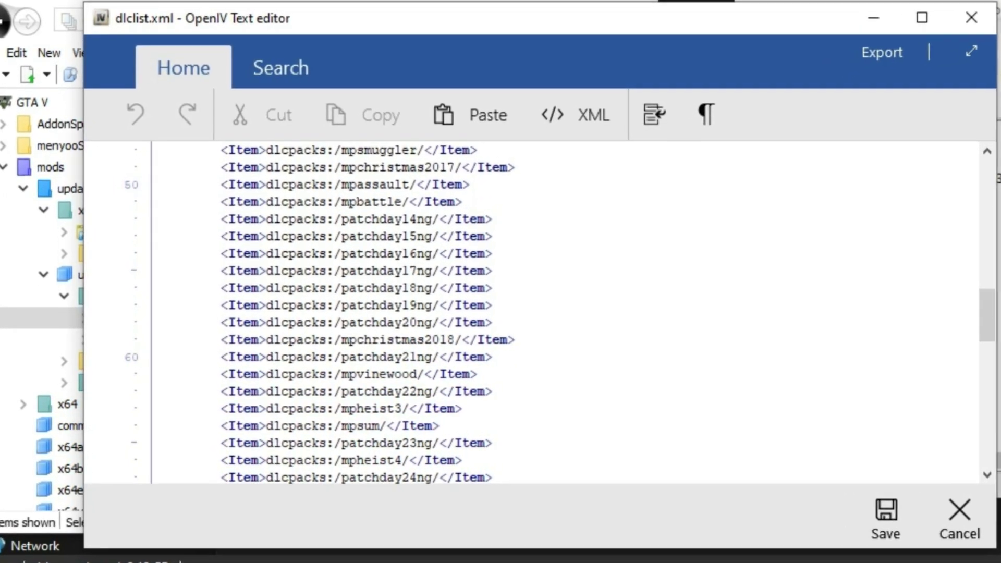
{"action": "left_click_drag", "start_coordinate": [491, 391], "coordinate": [225, 391]}
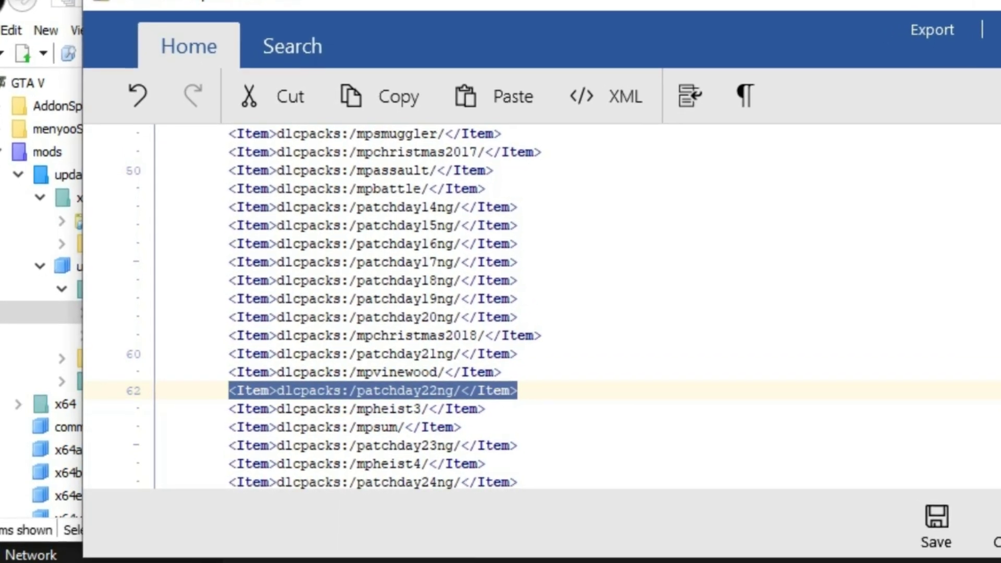
{"action": "scroll", "coordinate": [365, 308], "scroll_direction": "down", "scroll_amount": 4}
{"action": "scroll", "coordinate": [365, 307], "scroll_direction": "down", "scroll_amount": 2}
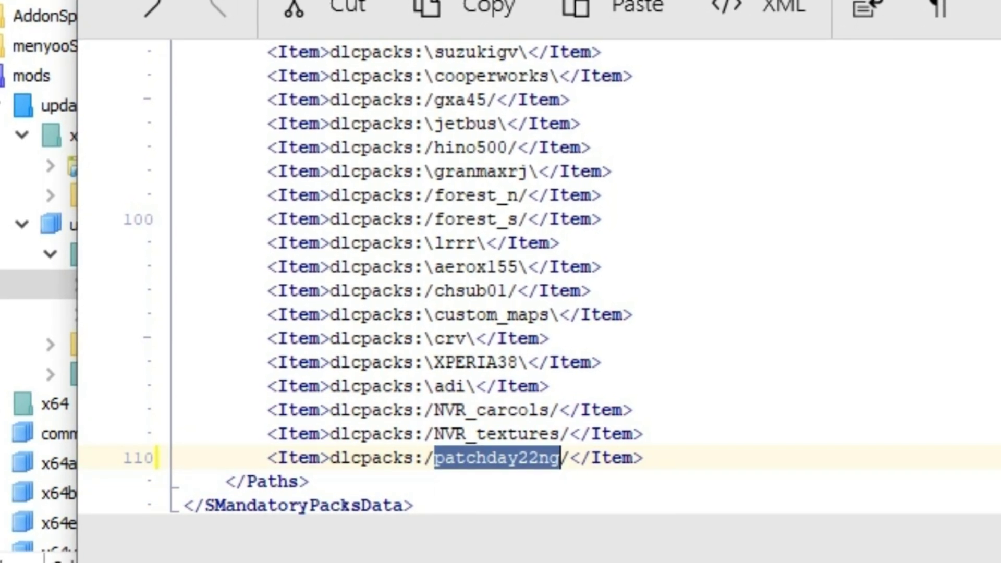
{"action": "key", "text": "BackSpace"}
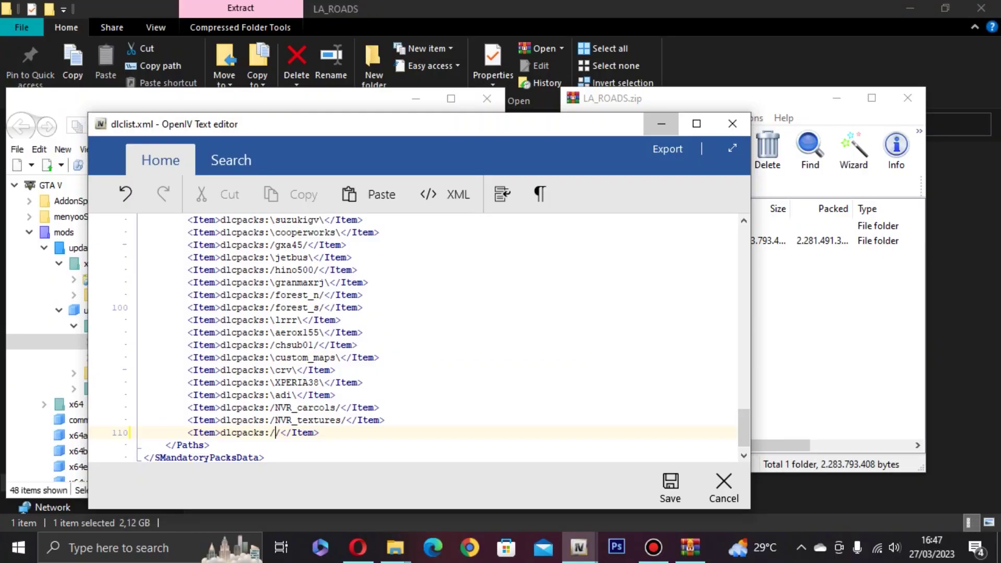
Copy the LA_ROADS folder name from the WinRAR archive and paste it as the pack name in the new dlclist.xml item
{"action": "key", "text": "Escape"}
{"action": "left_click", "coordinate": [602, 240]}
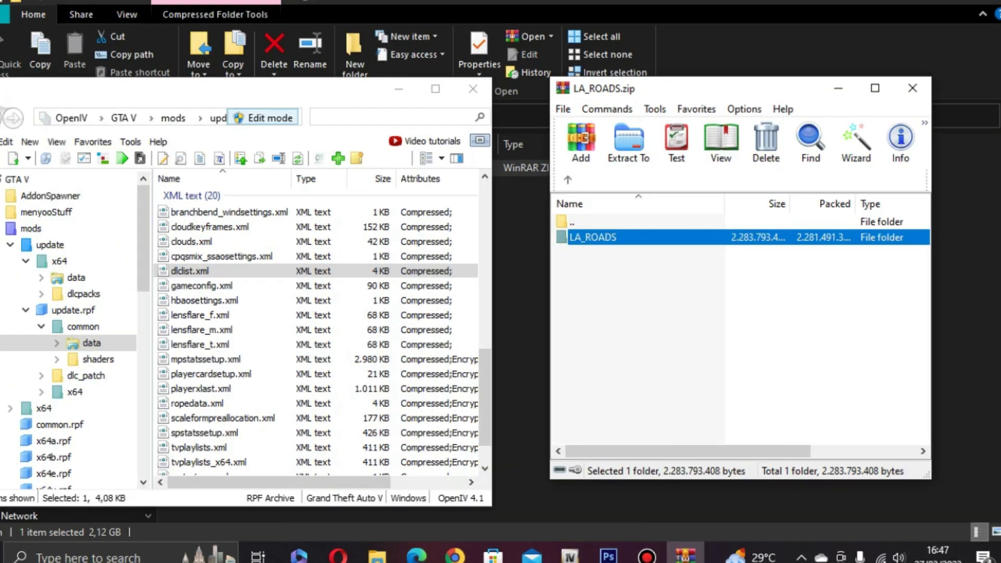
{"action": "right_click", "coordinate": [599, 242]}
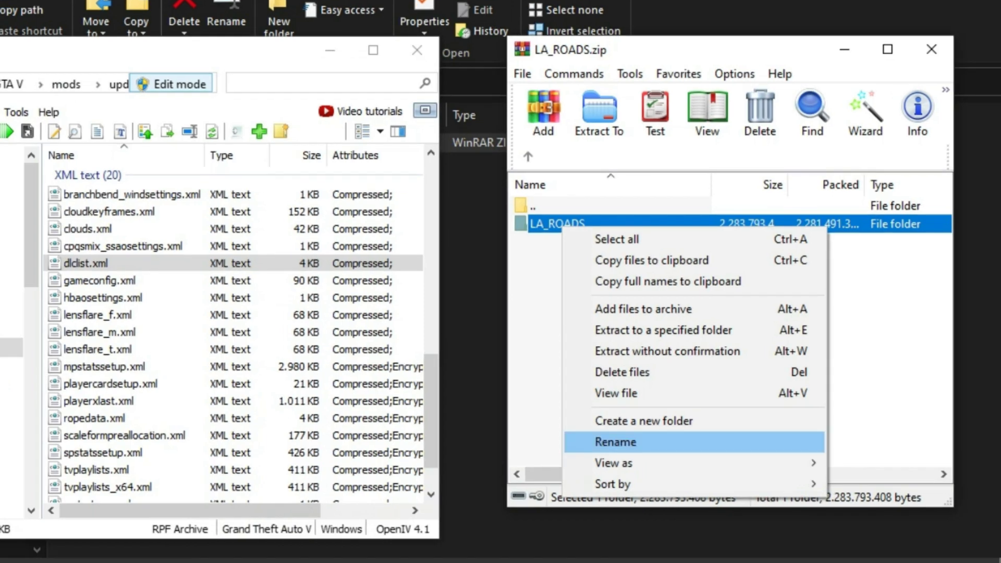
{"action": "key", "text": "Escape"}
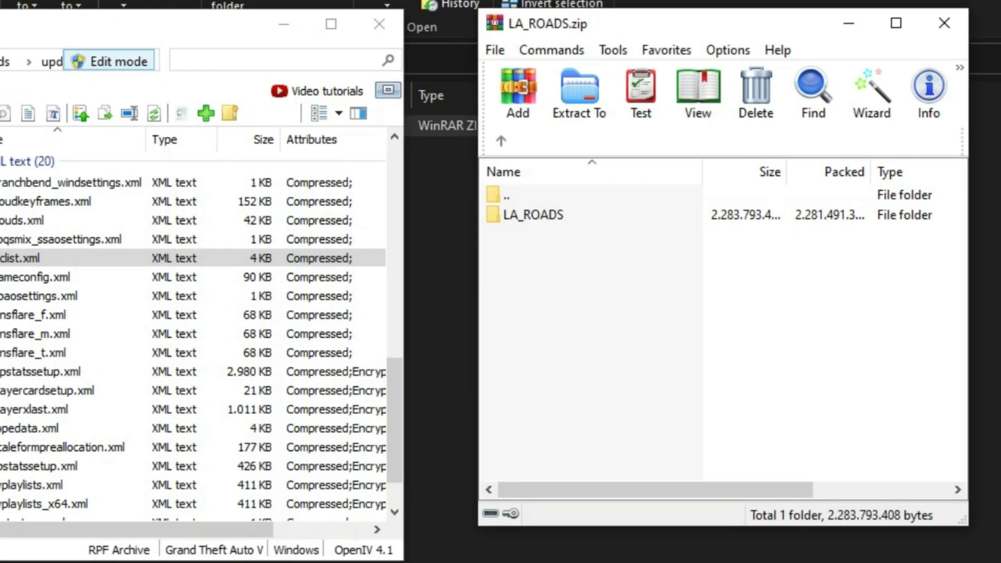
{"action": "left_click", "coordinate": [537, 214]}
{"action": "right_click", "coordinate": [560, 212]}
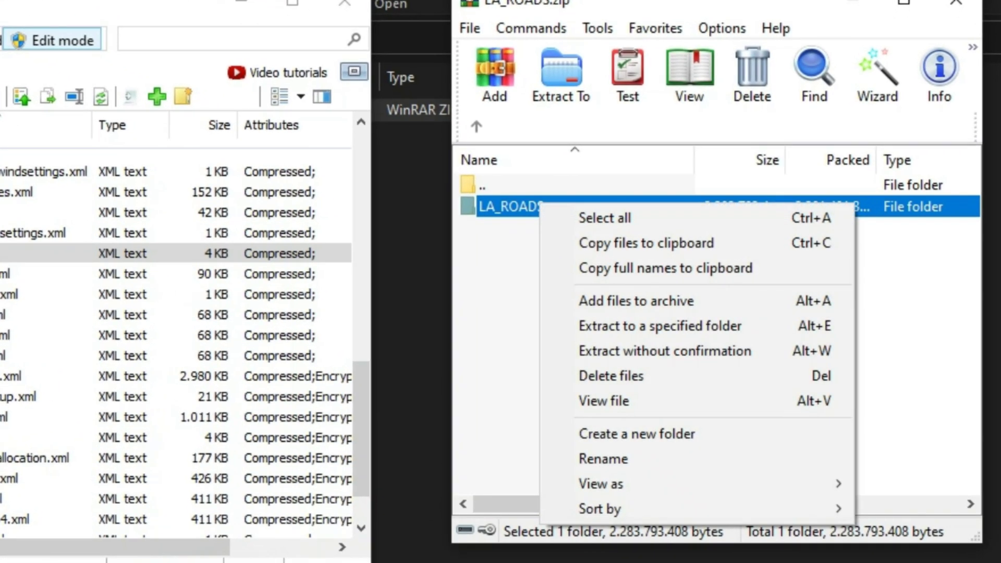
{"action": "key", "text": "Escape"}
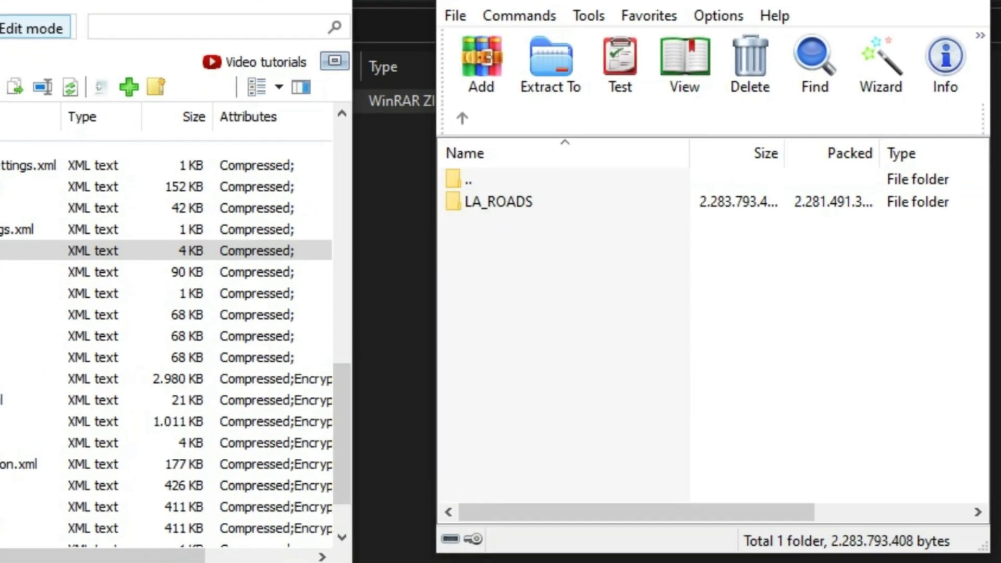
{"action": "left_click", "coordinate": [519, 205]}
{"action": "right_click", "coordinate": [519, 205]}
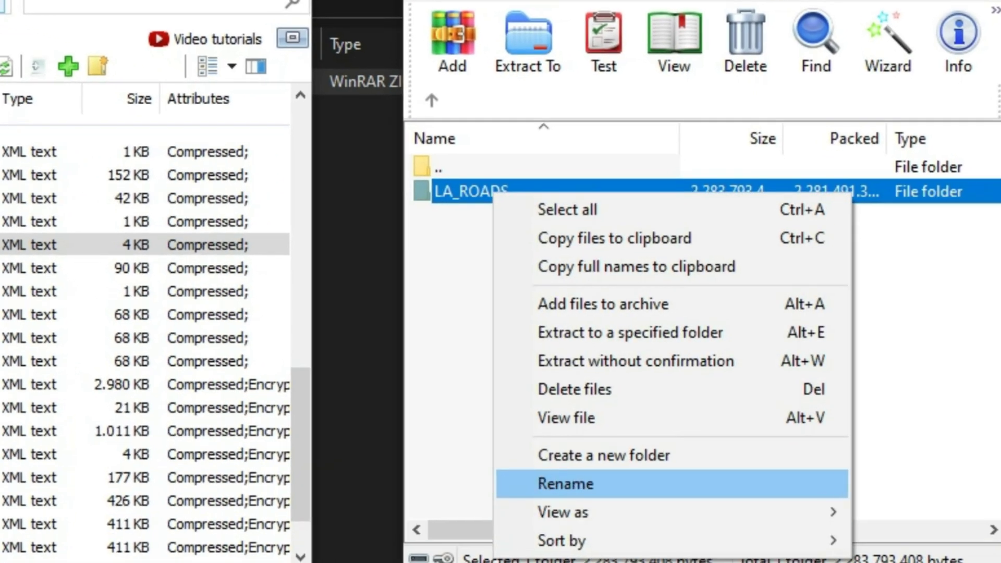
{"action": "left_click", "coordinate": [566, 483]}
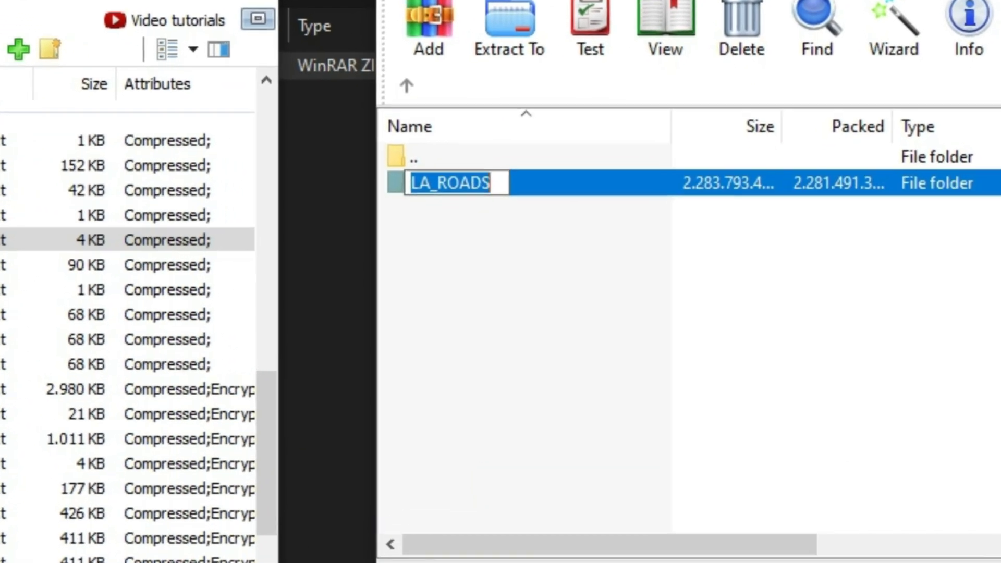
{"action": "key", "text": "Escape"}
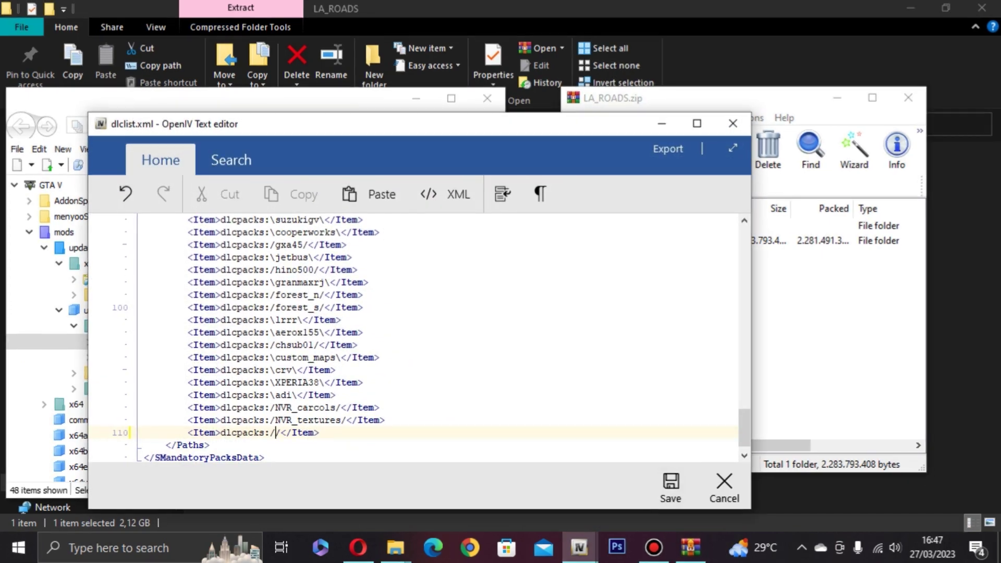
{"action": "key", "text": "ctrl+v"}
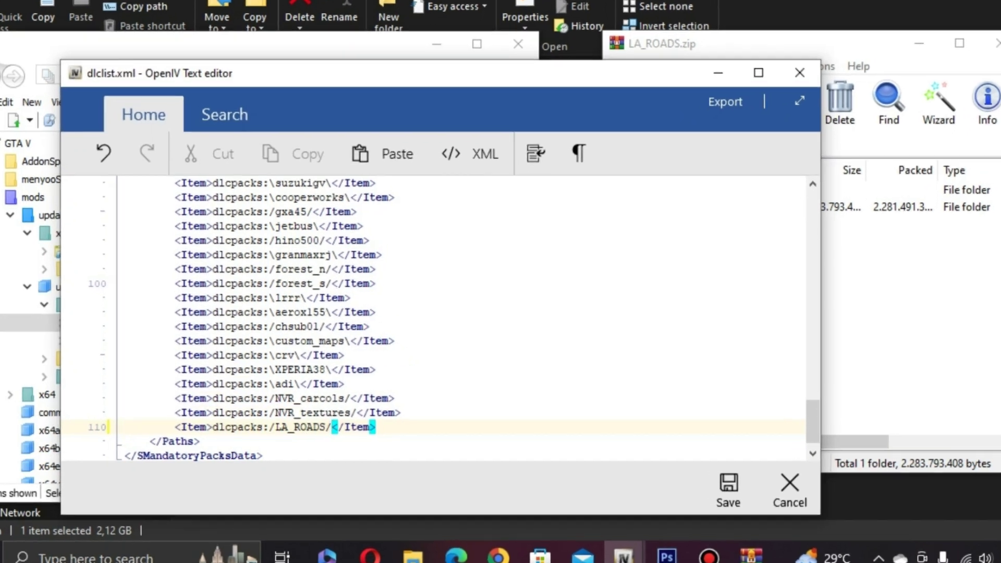
Replace both forward slashes around LA_ROADS with backslashes so the entry reads dlcpacks:\LA_ROADS\, and save dlclist.xml
{"action": "key", "text": "BackSpace"}
{"action": "type", "text": "\\"}
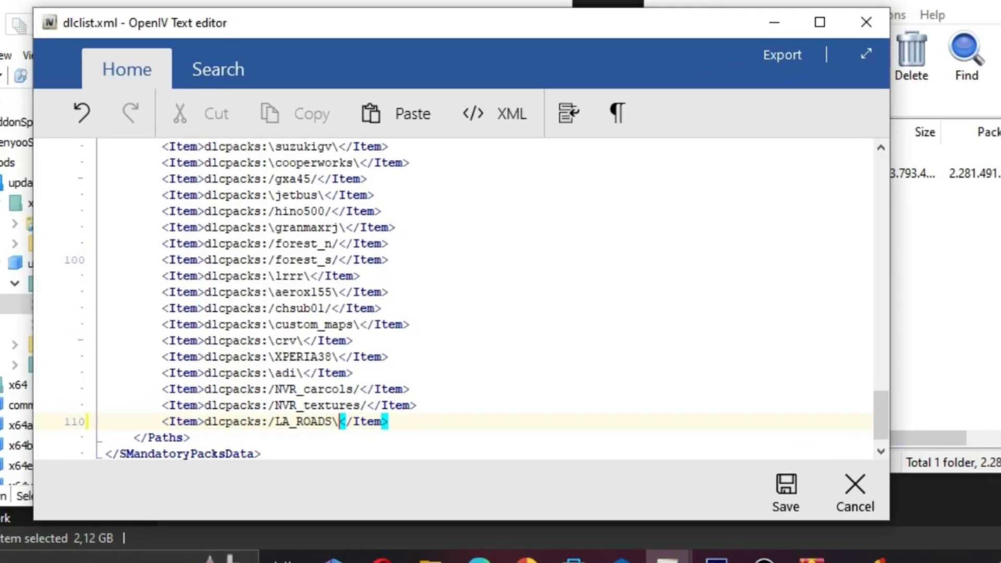
{"action": "left_click", "coordinate": [275, 422]}
{"action": "key", "text": "BackSpace"}
{"action": "type", "text": "\\"}
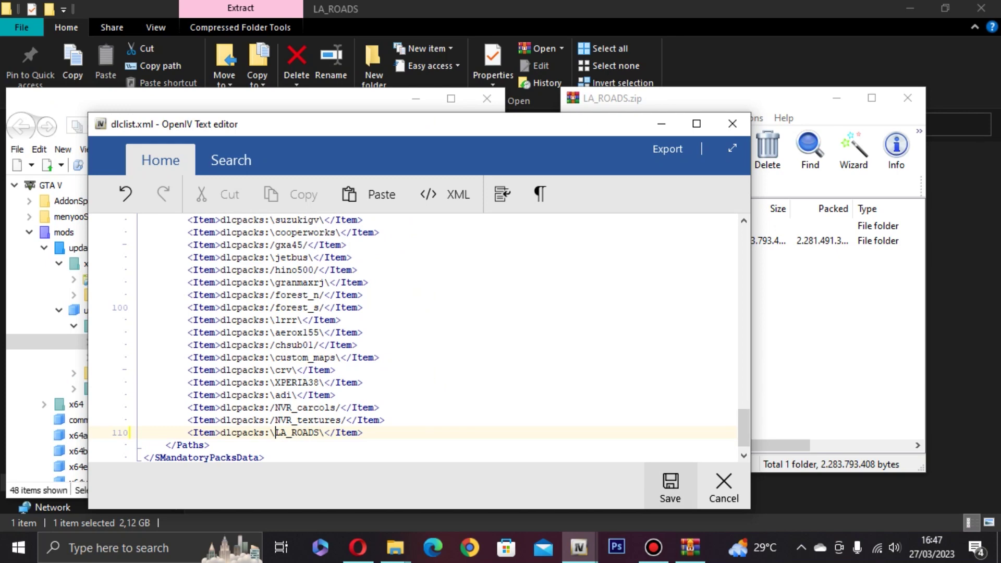
{"action": "left_click", "coordinate": [864, 495]}
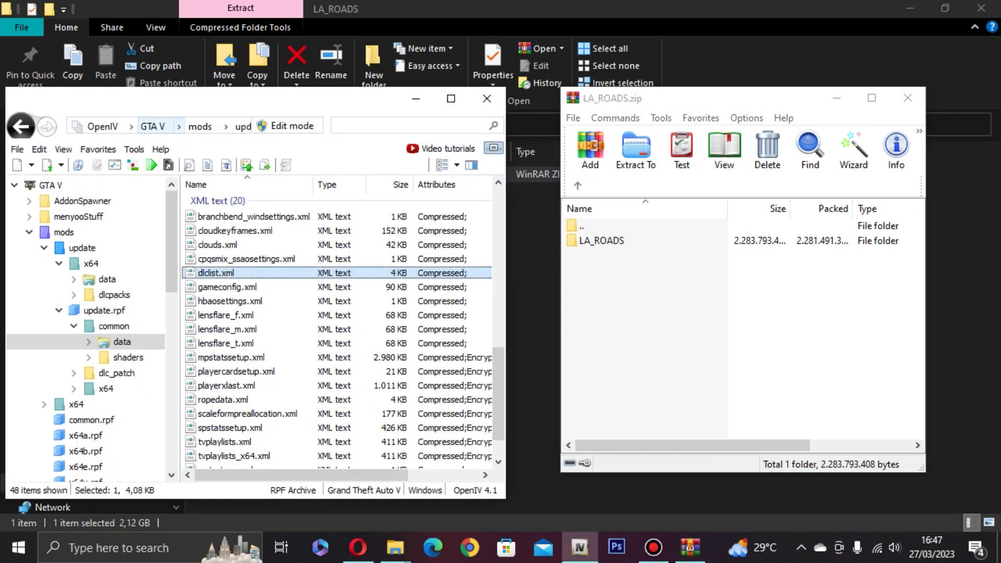
Close OpenIV, the LA_ROADS archive and the LA_ROADS folder window
{"action": "left_click", "coordinate": [152, 126]}
{"action": "left_click", "coordinate": [485, 98]}
{"action": "left_click_drag", "start_coordinate": [666, 103], "coordinate": [300, 114]}
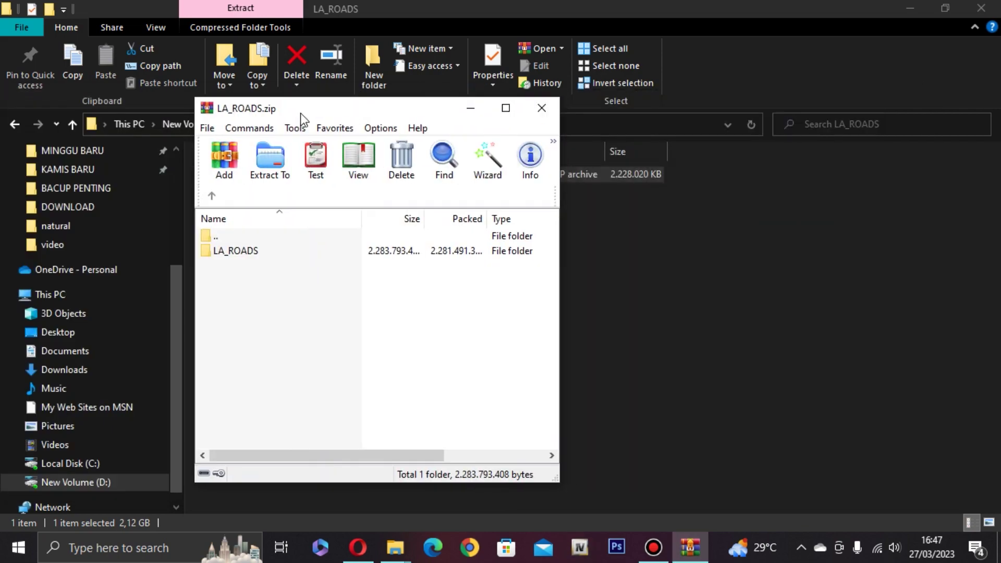
{"action": "left_click", "coordinate": [542, 108]}
{"action": "left_click", "coordinate": [980, 9]}
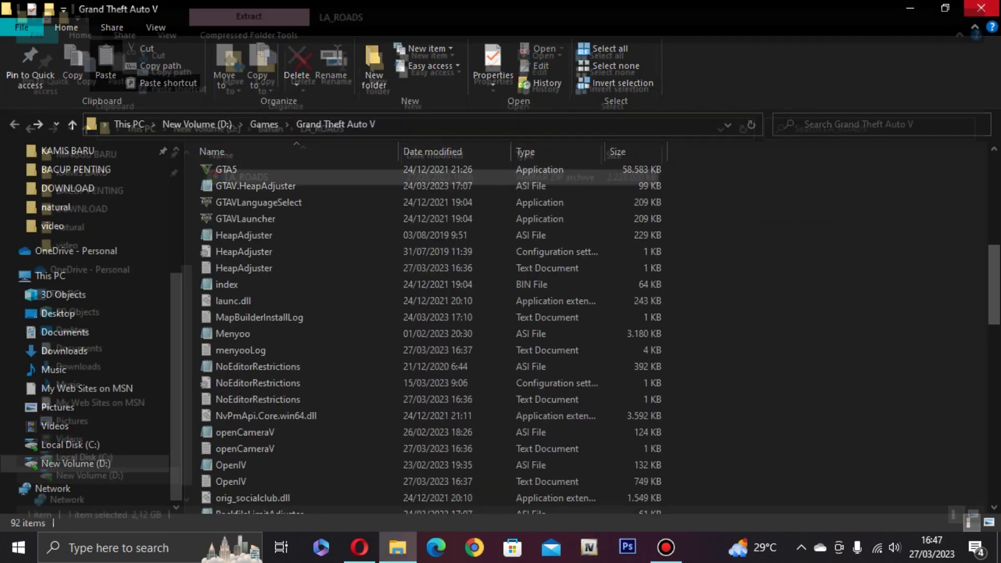